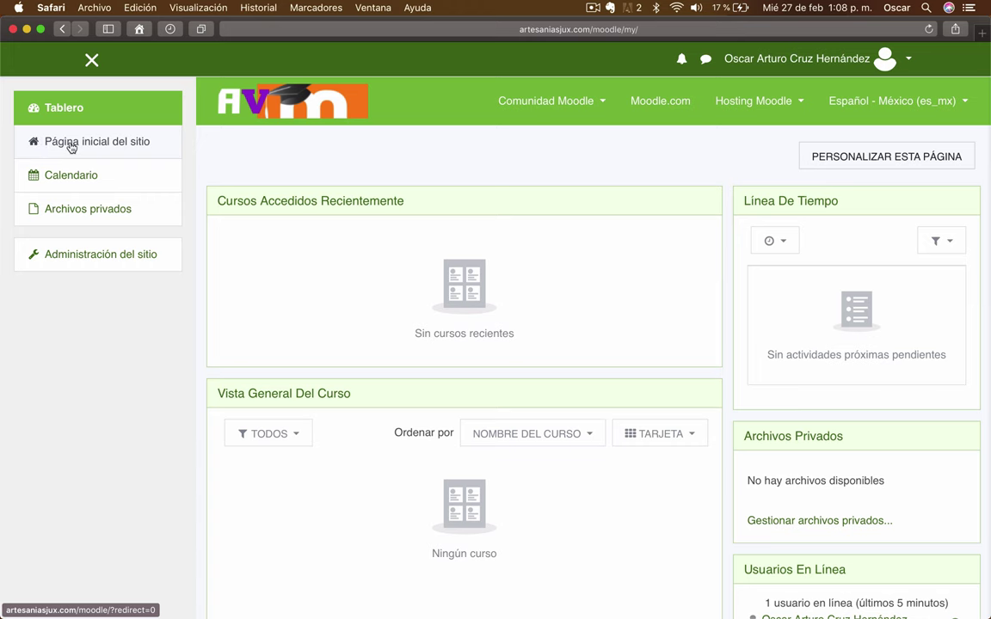
- From the site home page, open Curso Formato Semanal under Cursos disponibles
left_click(71, 147)
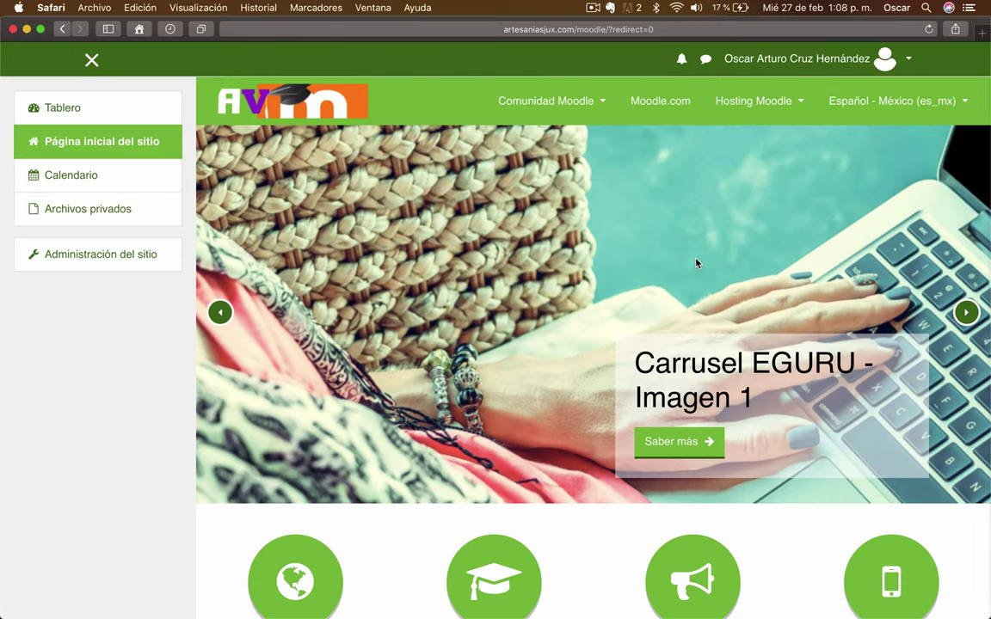
scroll(697, 264, "down", 10)
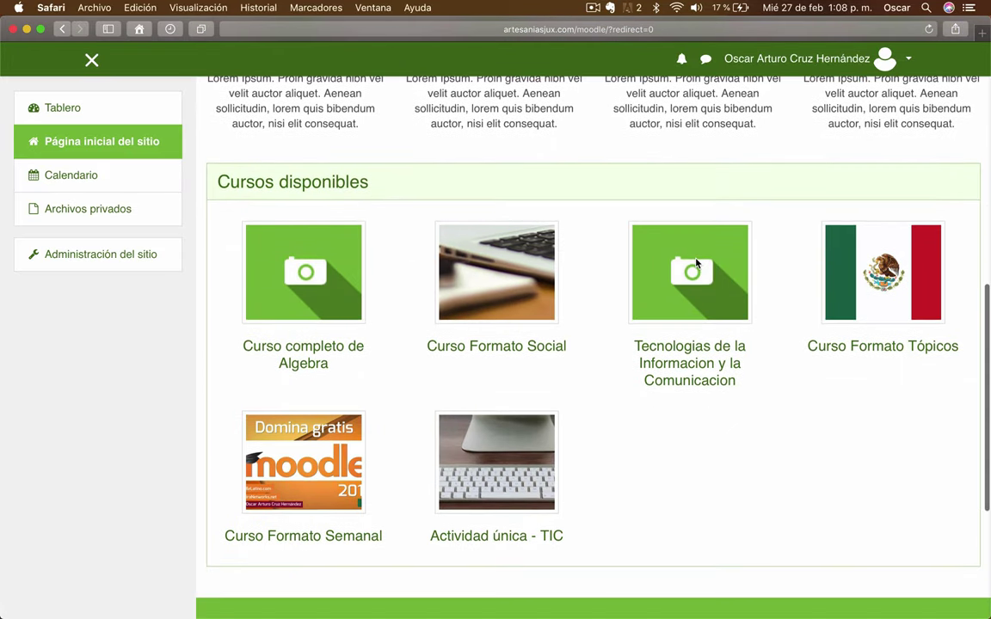
scroll(696, 263, "down", 2)
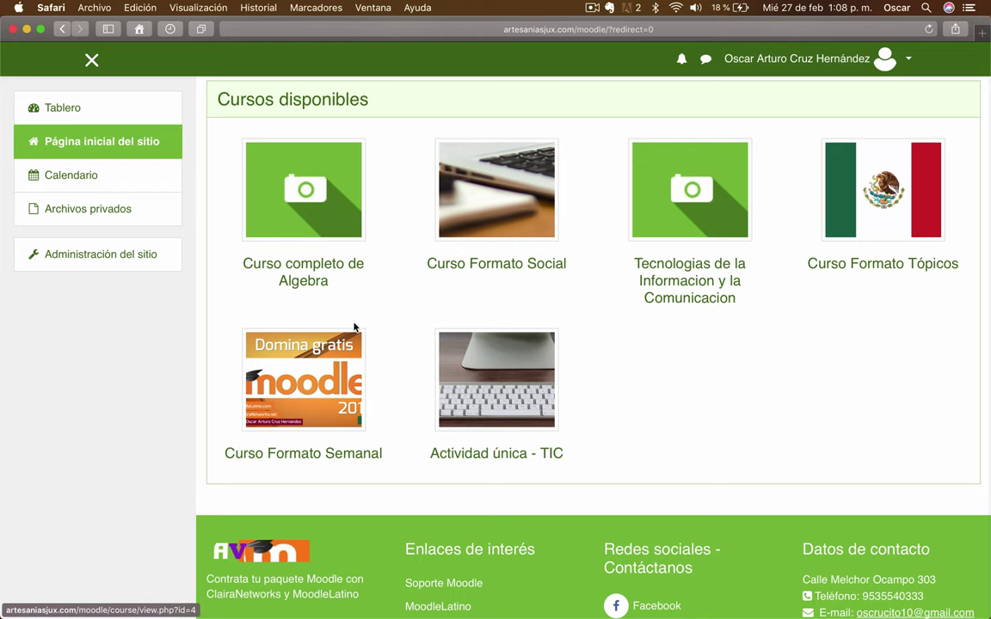
left_click(270, 457)
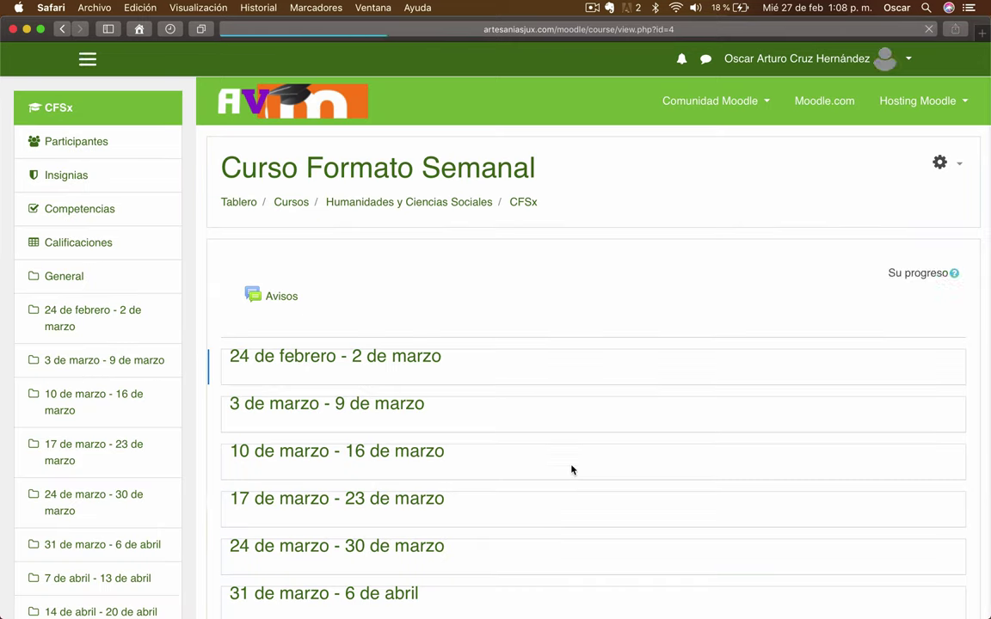
- Reach the course's Métodos de inscripción page through the gear menu's Más... and Usuarios options
left_click(957, 165)
left_click(959, 164)
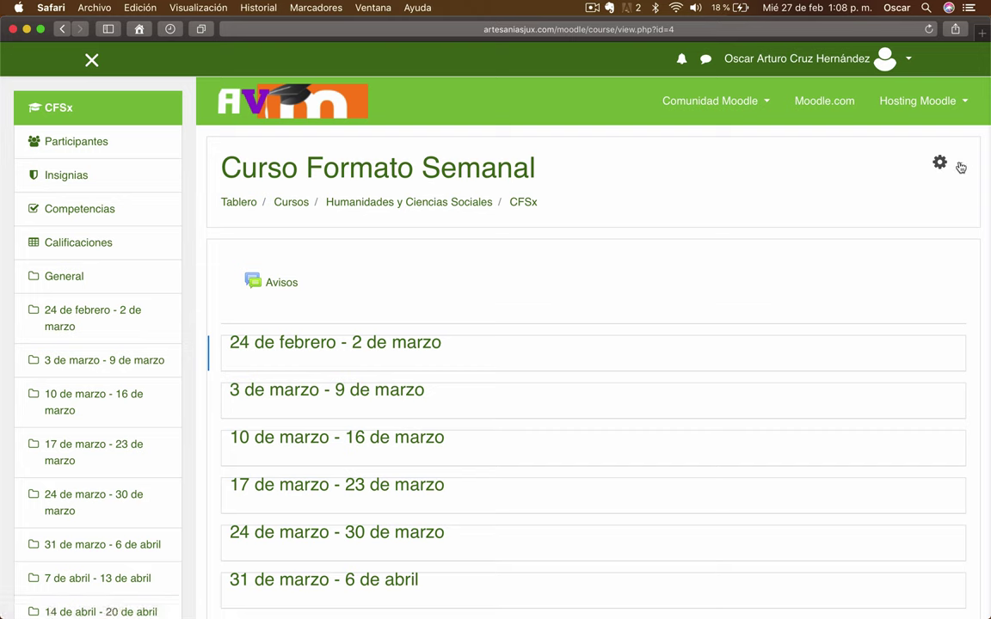
left_click(959, 165)
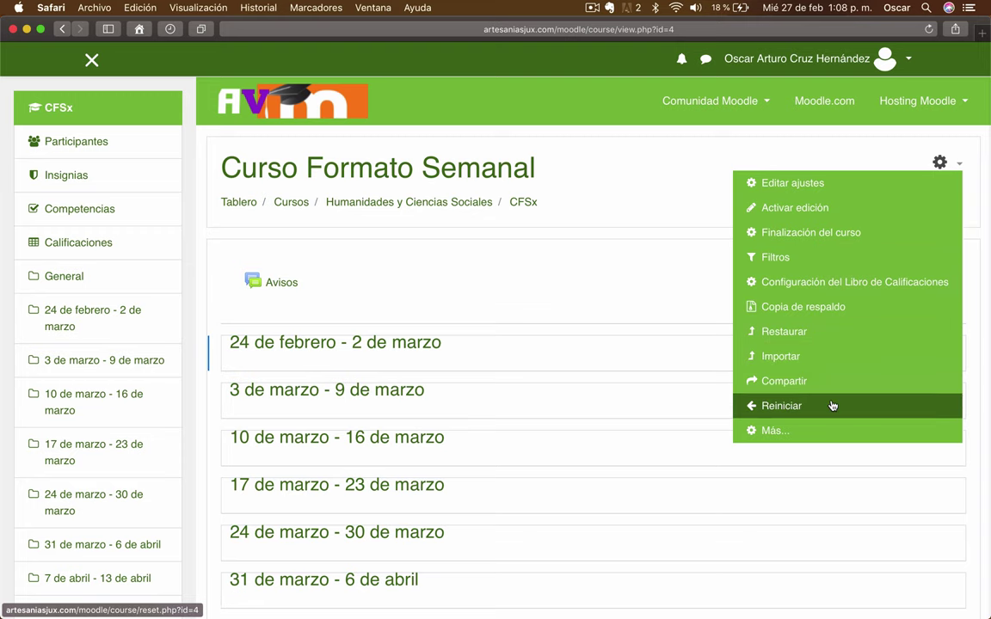
left_click(772, 432)
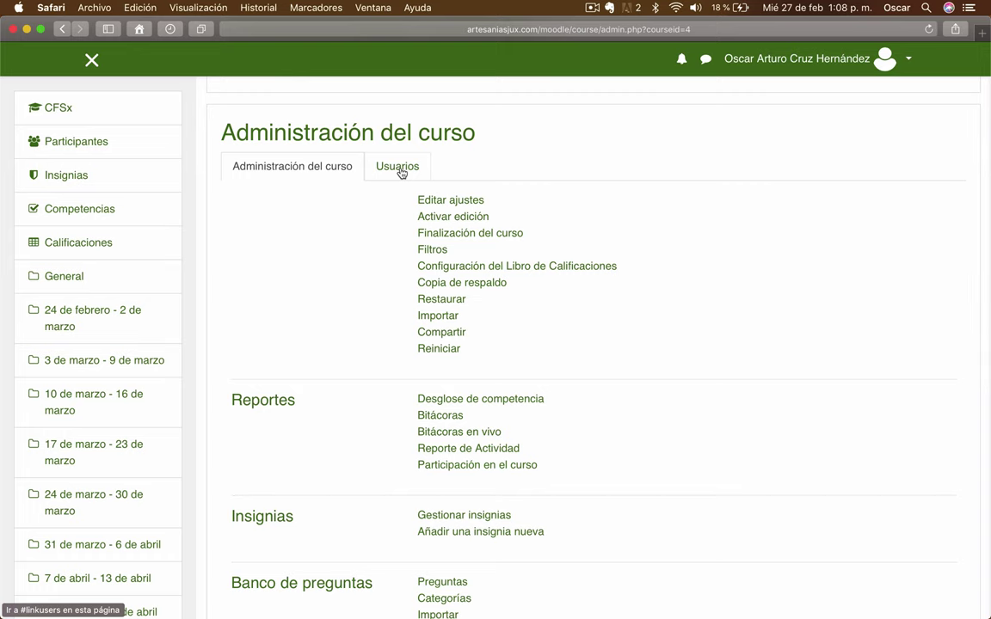
left_click(398, 166)
scroll(677, 175, "down", 1)
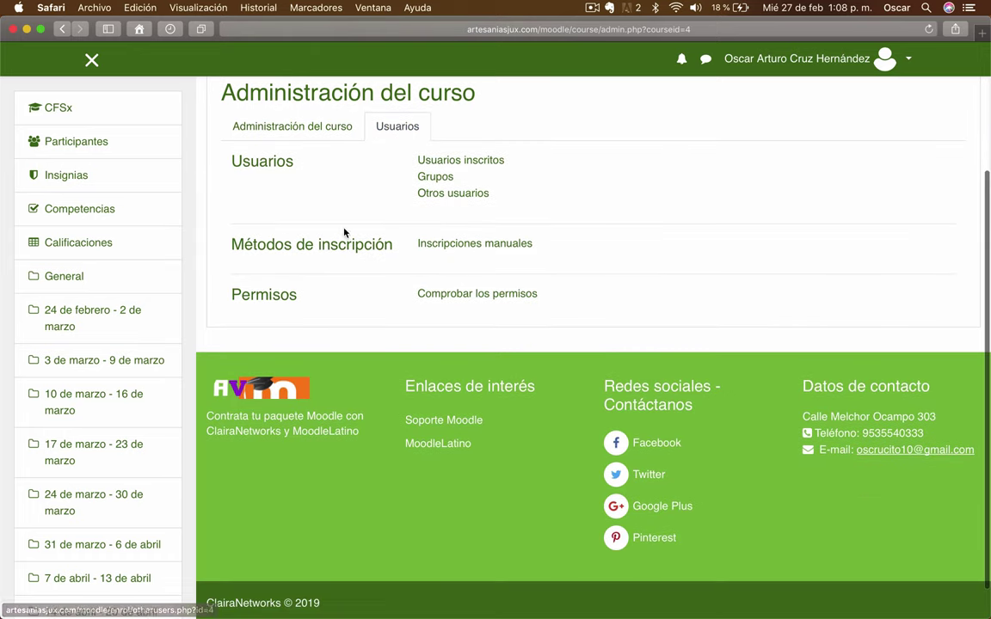
left_click(322, 249)
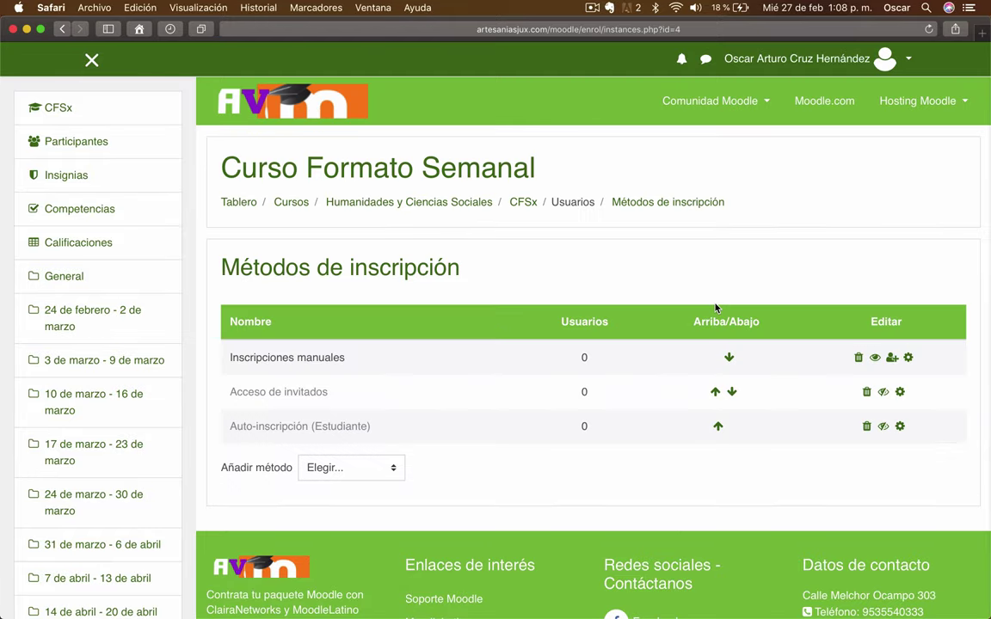
- Enable Auto-inscripción (Estudiante) and move it to the top, above Inscripciones manuales
scroll(715, 308, "down", 2)
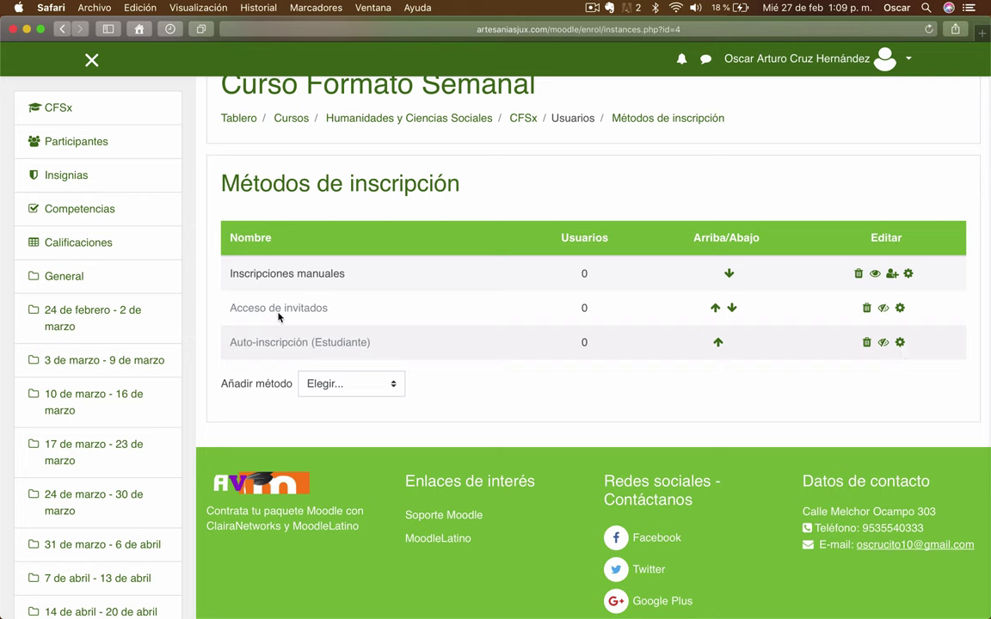
left_click(883, 344)
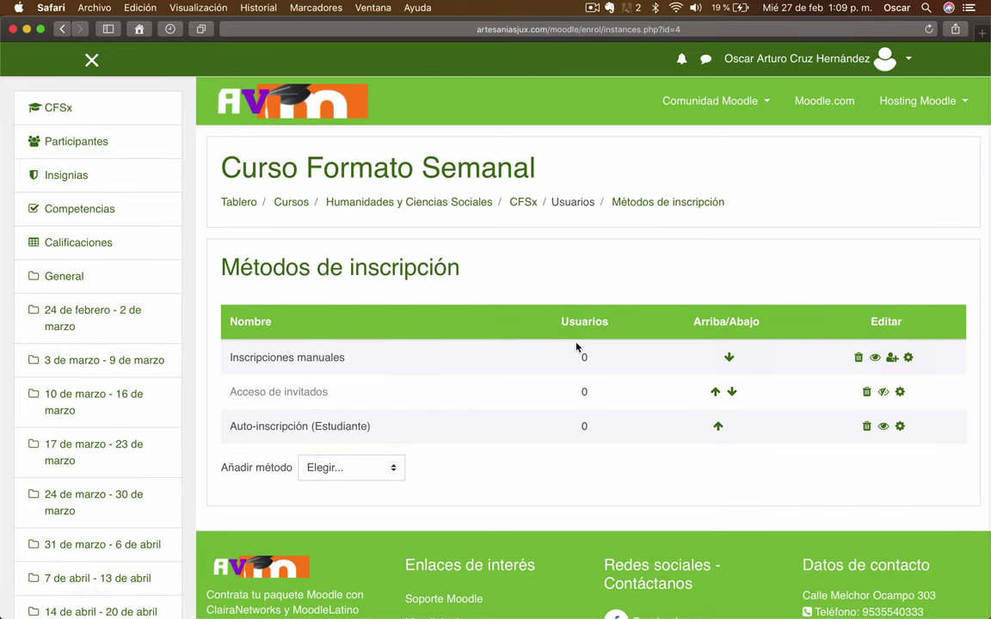
left_click(717, 425)
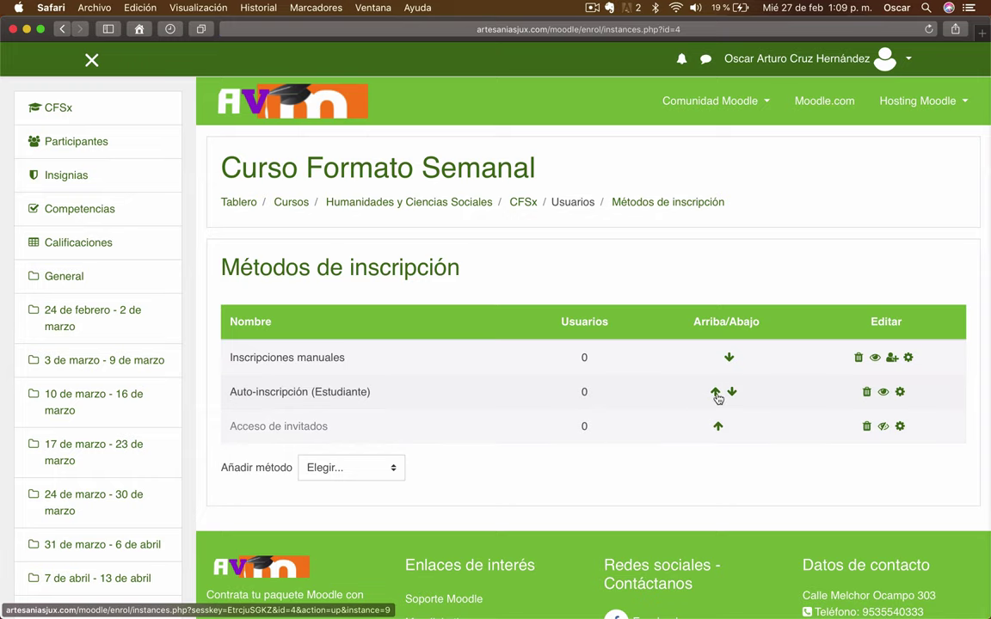
left_click(715, 392)
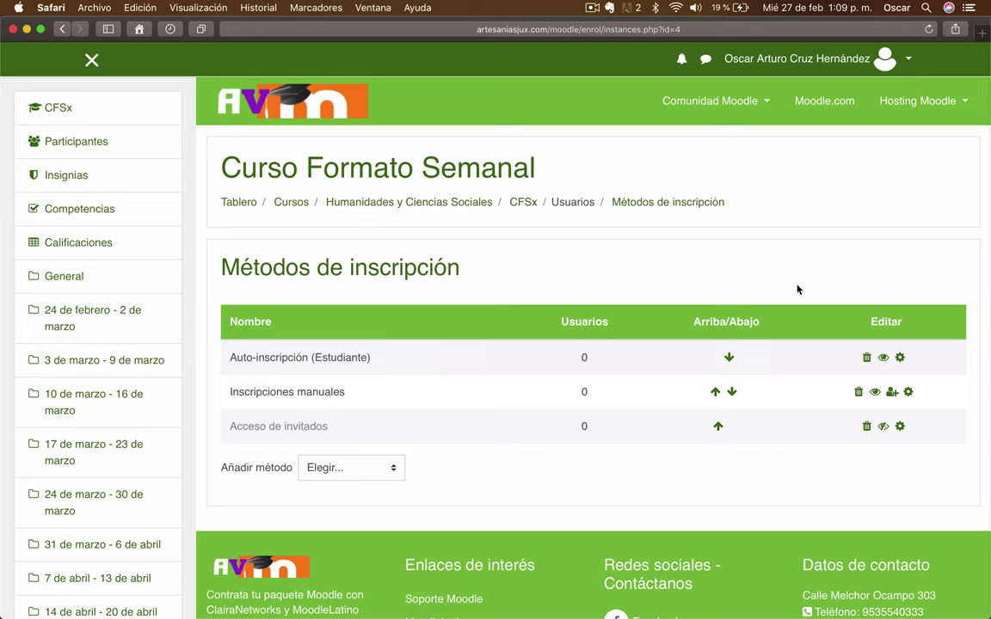
- Name the Auto-inscripción instance 'MATRICULACIÓN AUTOMÁTICA' in its settings form
left_click(900, 359)
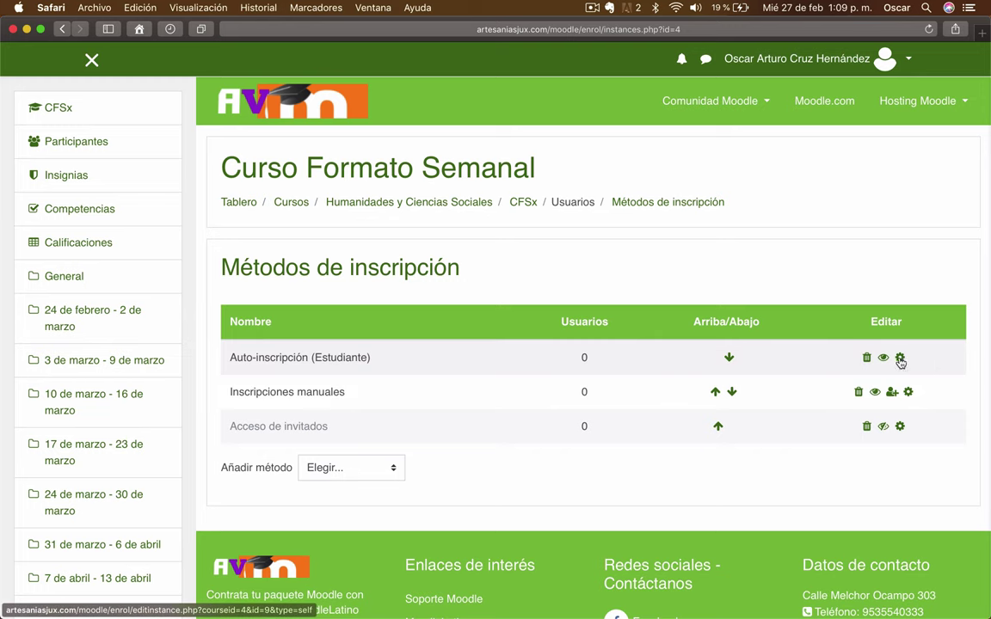
scroll(468, 382, "down", 3)
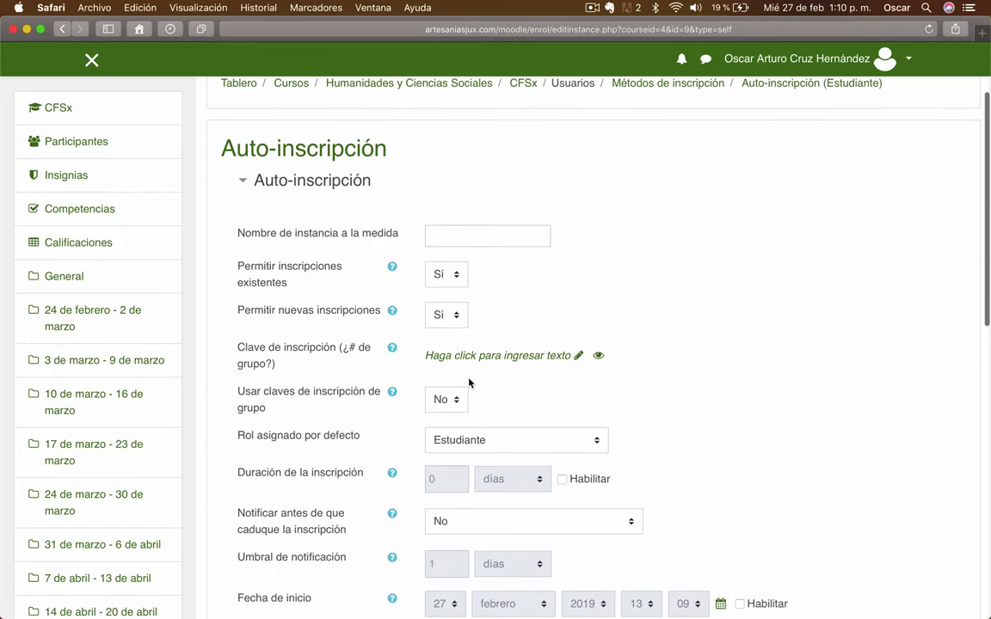
left_click(493, 239)
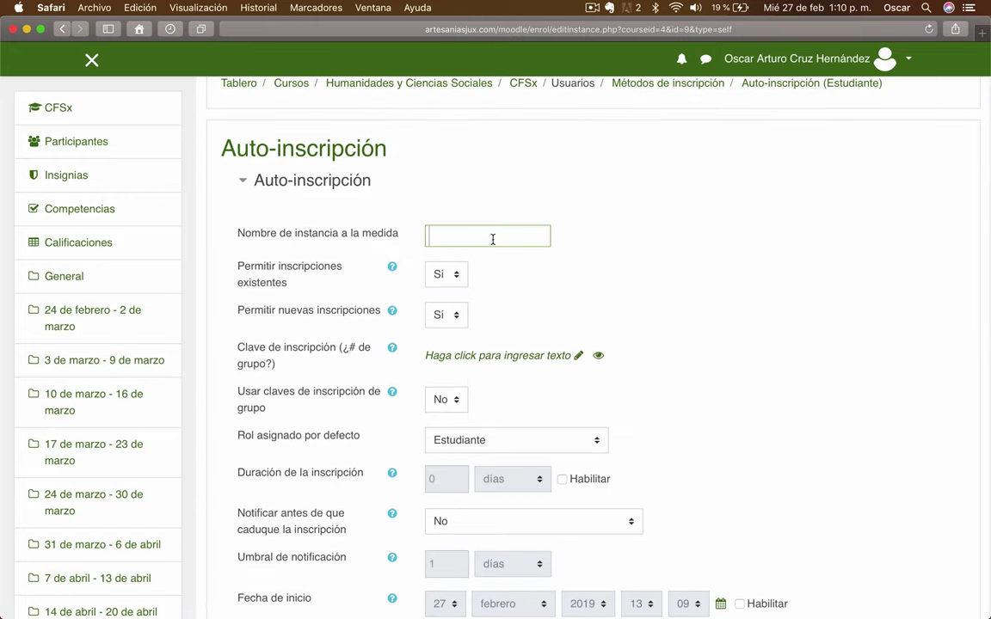
type("MATRICULACIÓN AUTOM")
type("ÁTICA")
left_click(690, 268)
scroll(690, 268, "down", 1)
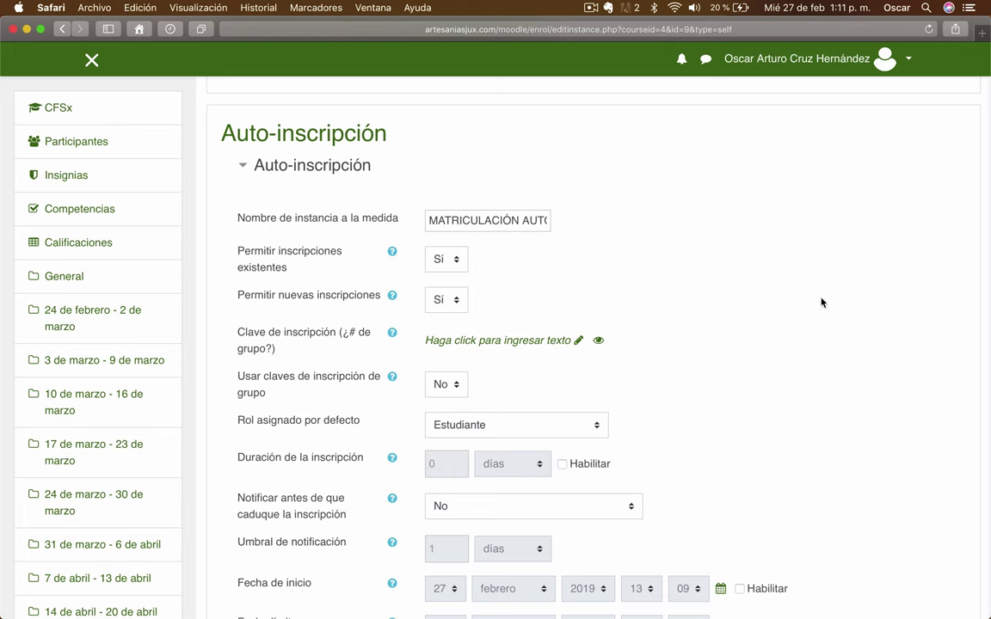
- Keep Permitir inscripciones existentes set to Sí
left_click(457, 261)
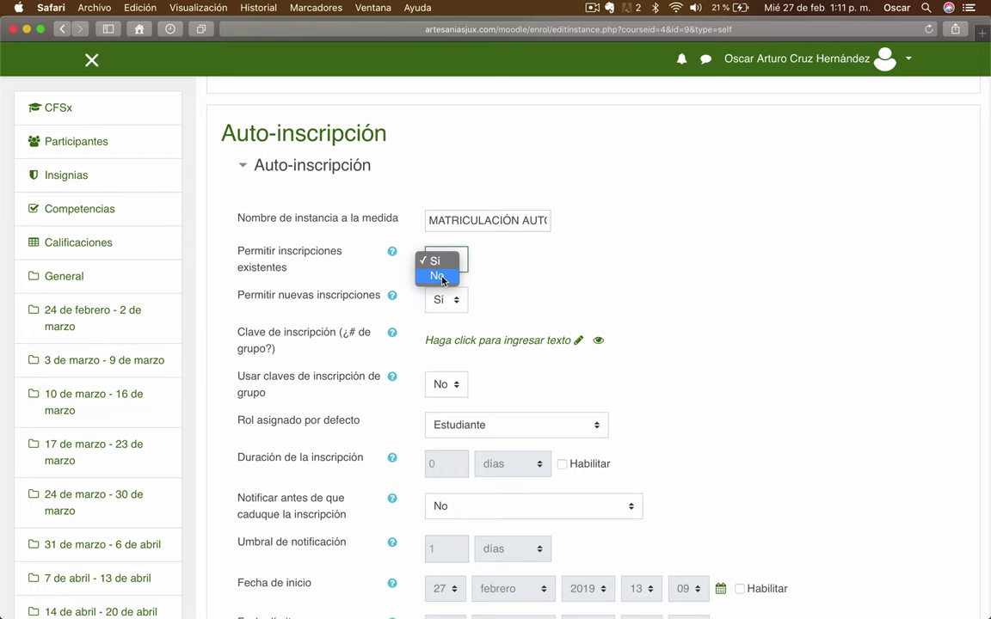
left_click(773, 230)
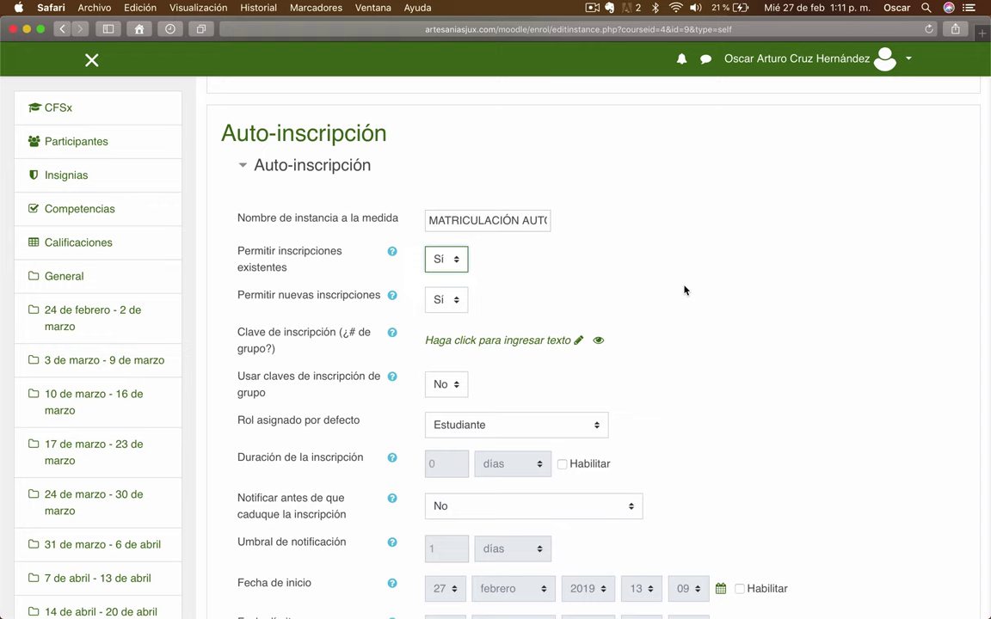
scroll(526, 270, "down", 1)
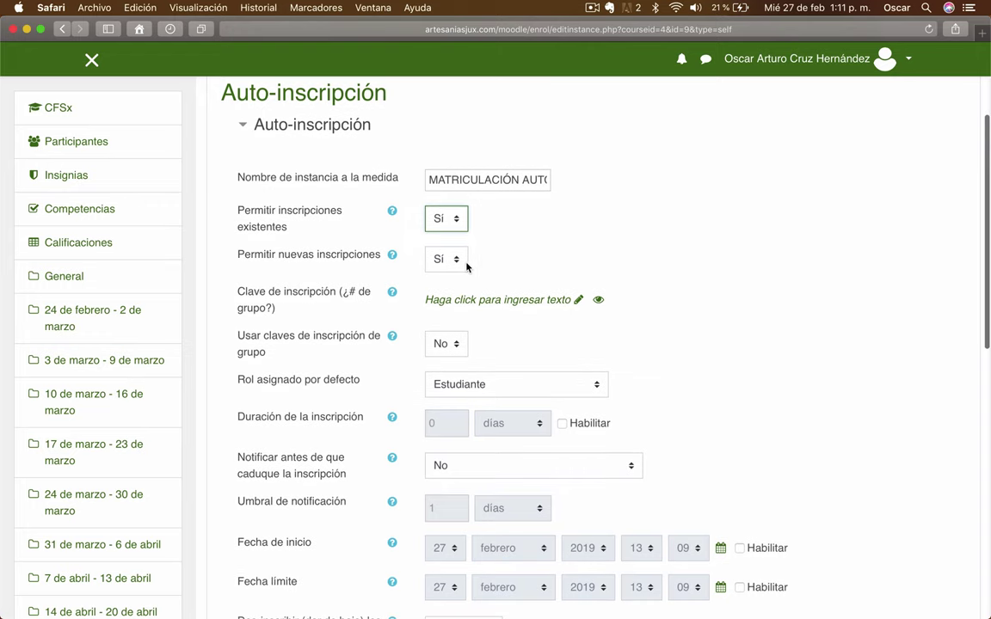
scroll(466, 267, "down", 2)
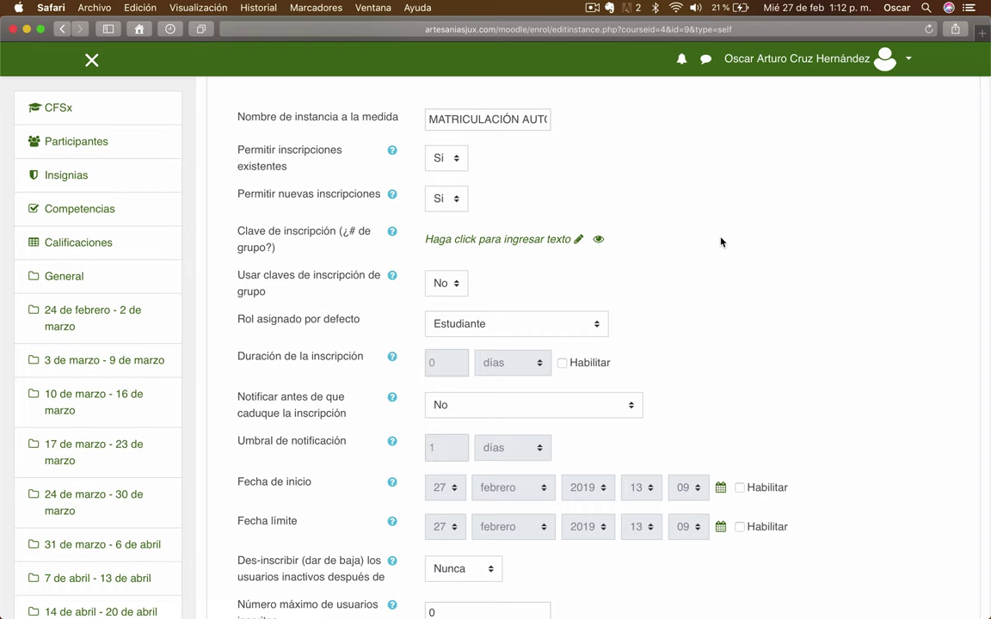
scroll(721, 242, "down", 2)
left_click(456, 194)
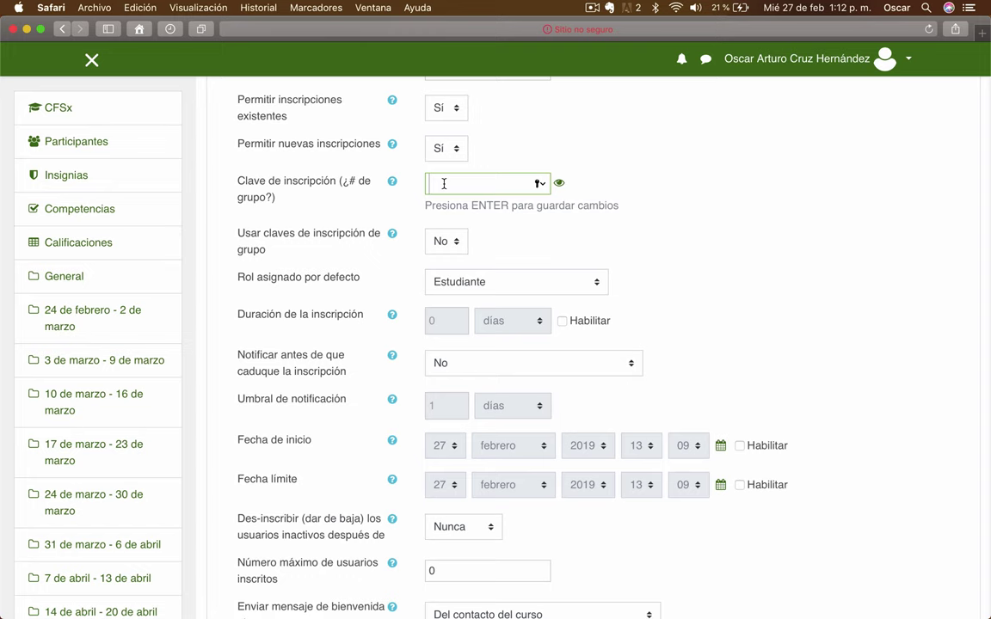
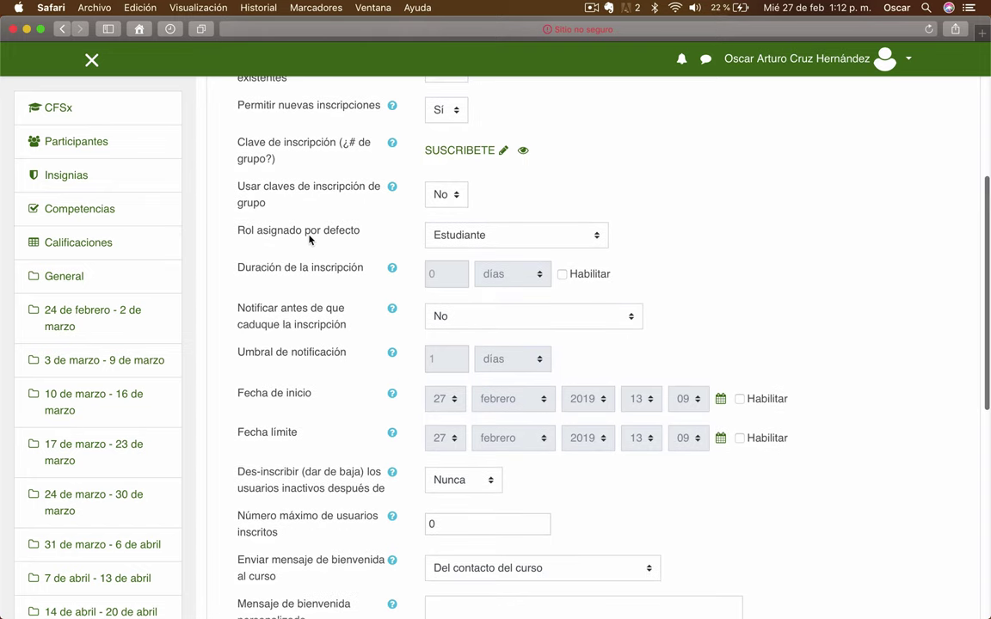
left_click(598, 235)
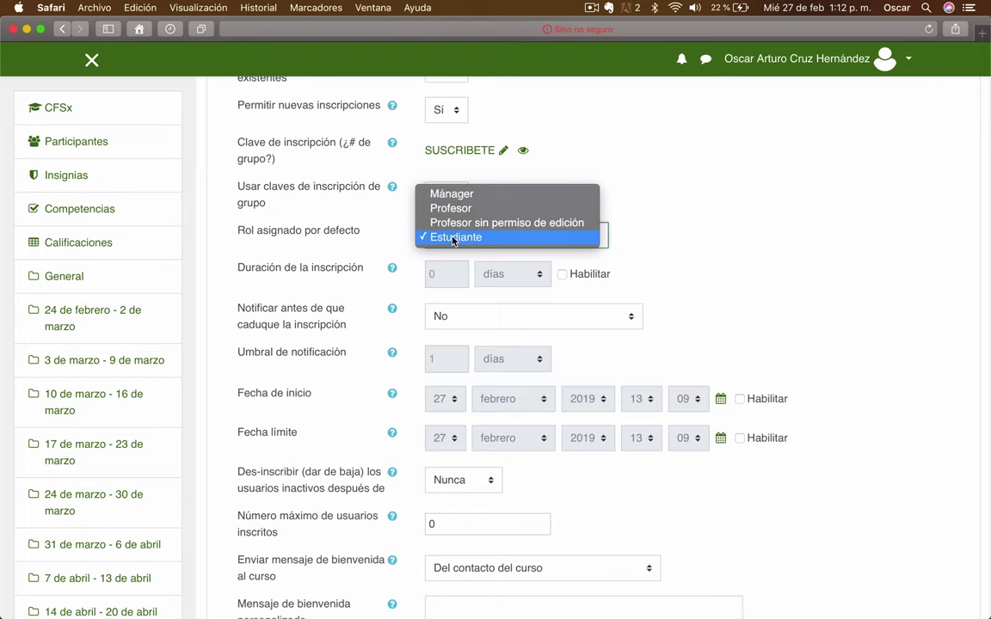
left_click(453, 239)
scroll(713, 267, "down", 3)
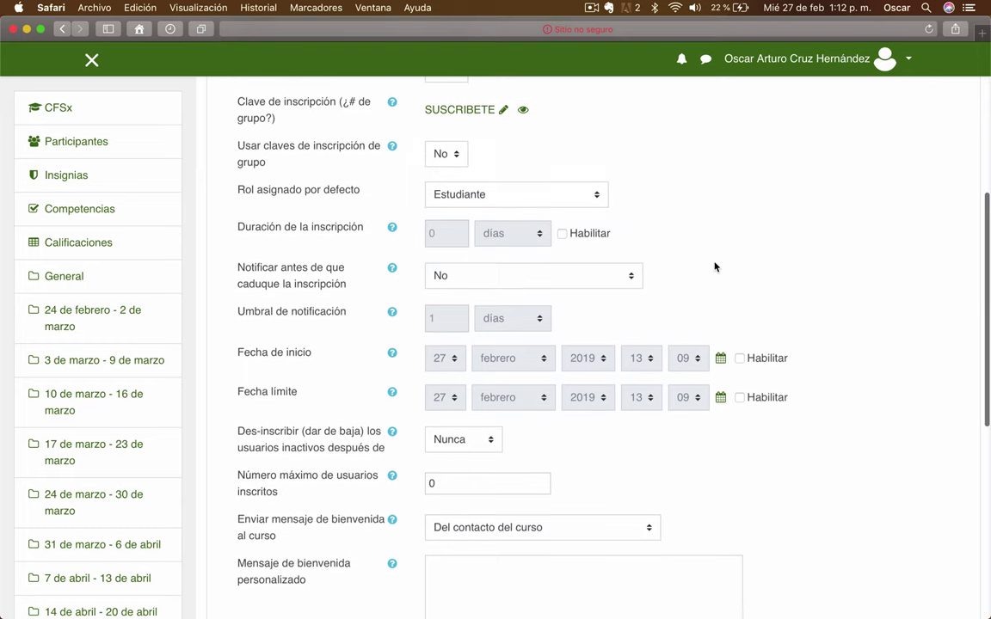
scroll(714, 267, "down", 1)
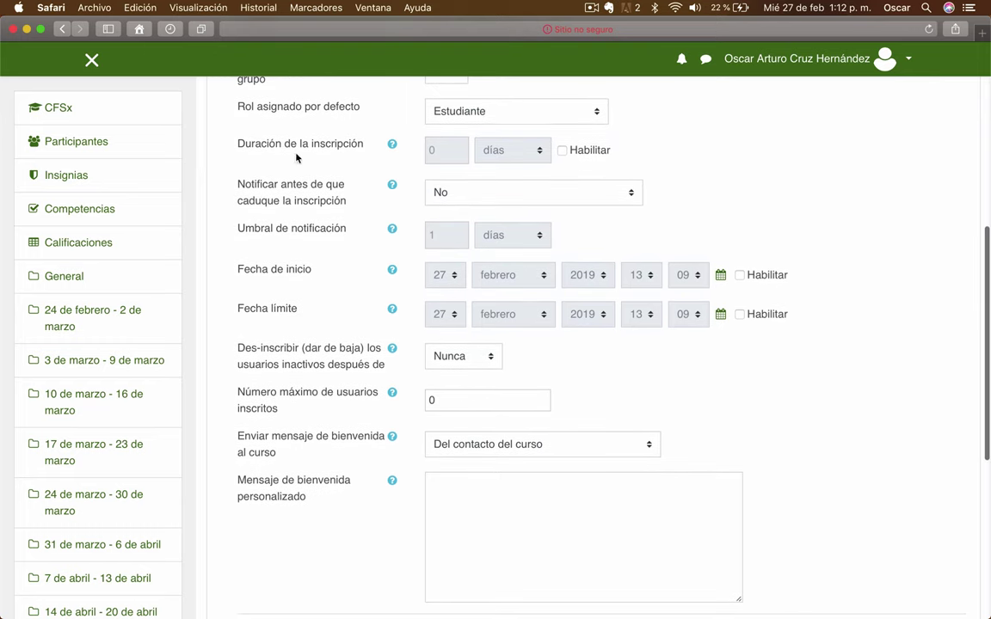
- Enable a fixed enrolment duration of 10 días
left_click(562, 150)
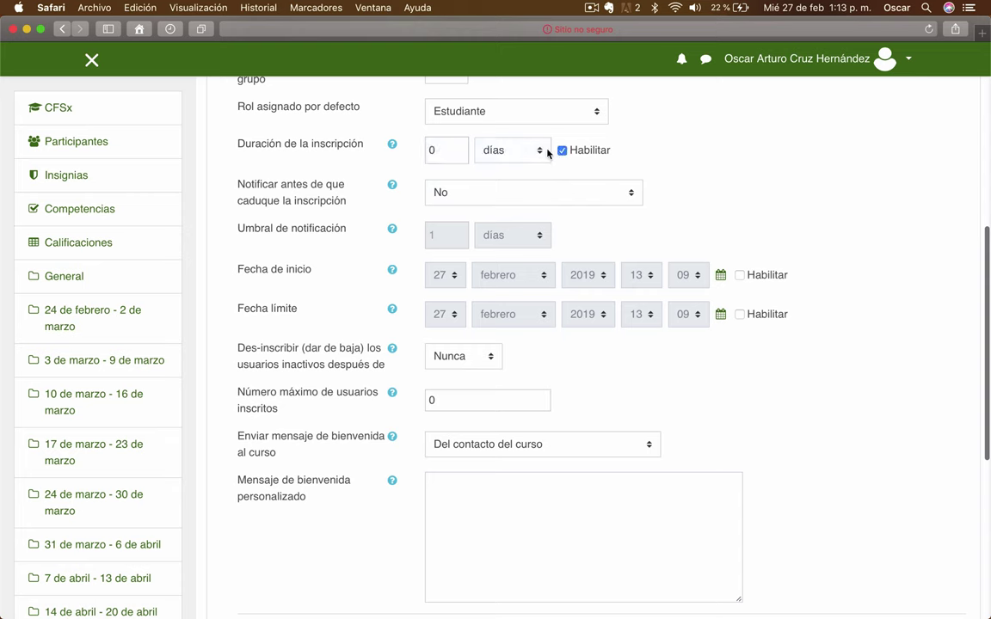
left_click(547, 152)
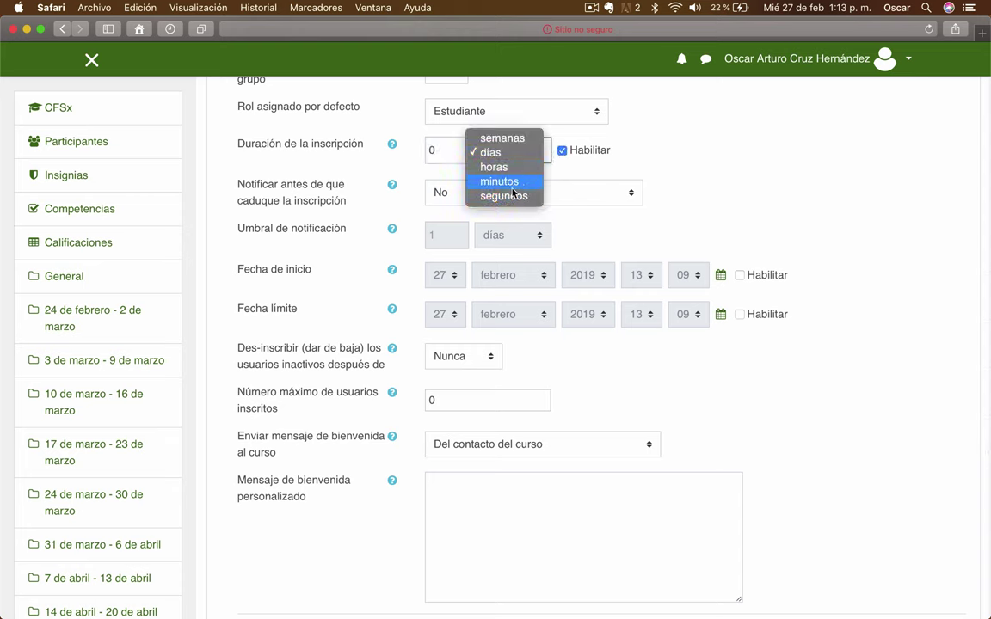
left_click(632, 153)
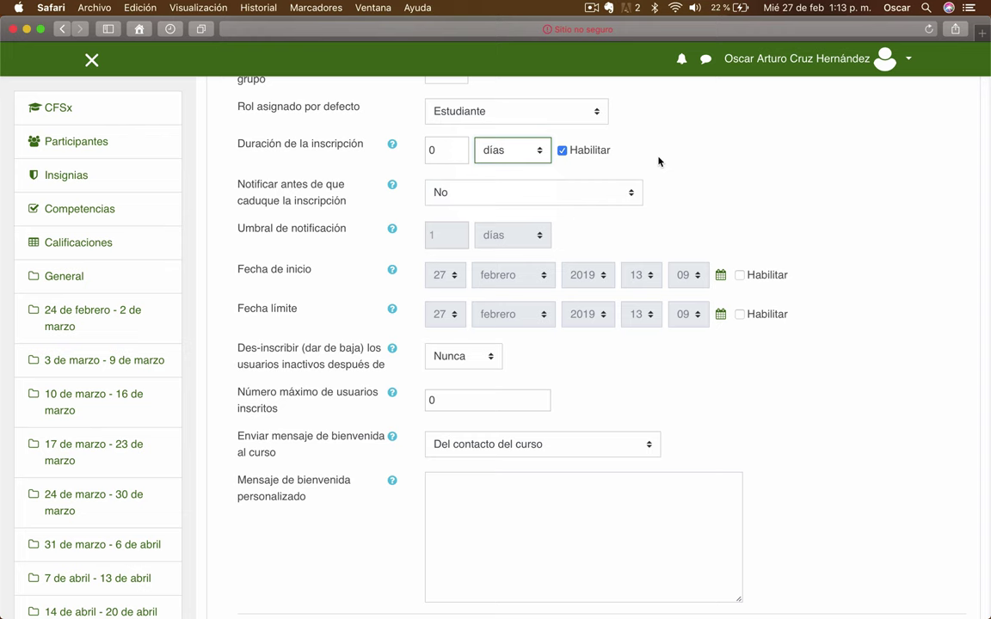
left_click(563, 151)
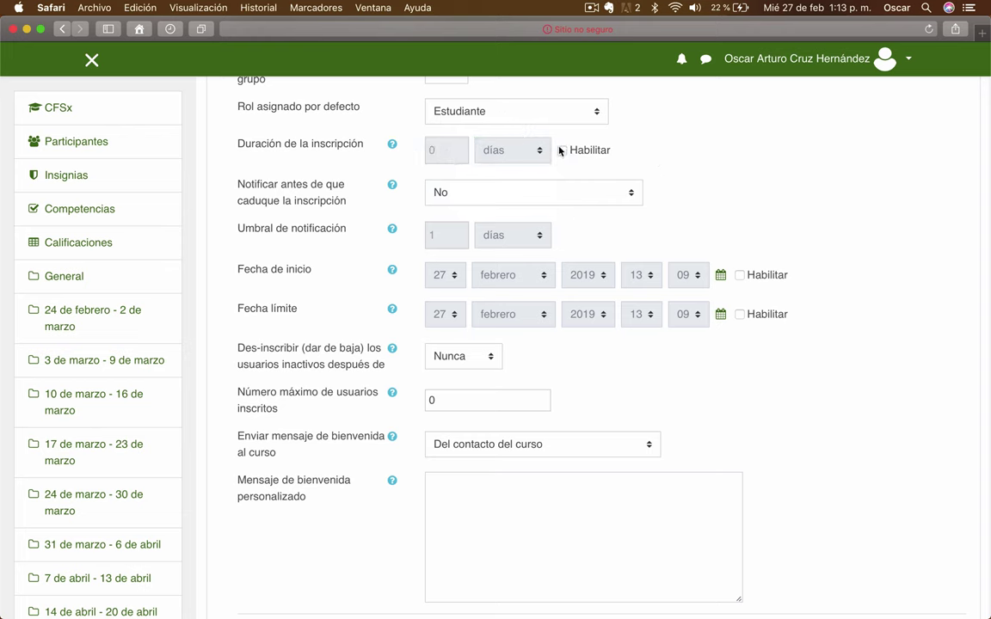
left_click(561, 150)
double_click(448, 151)
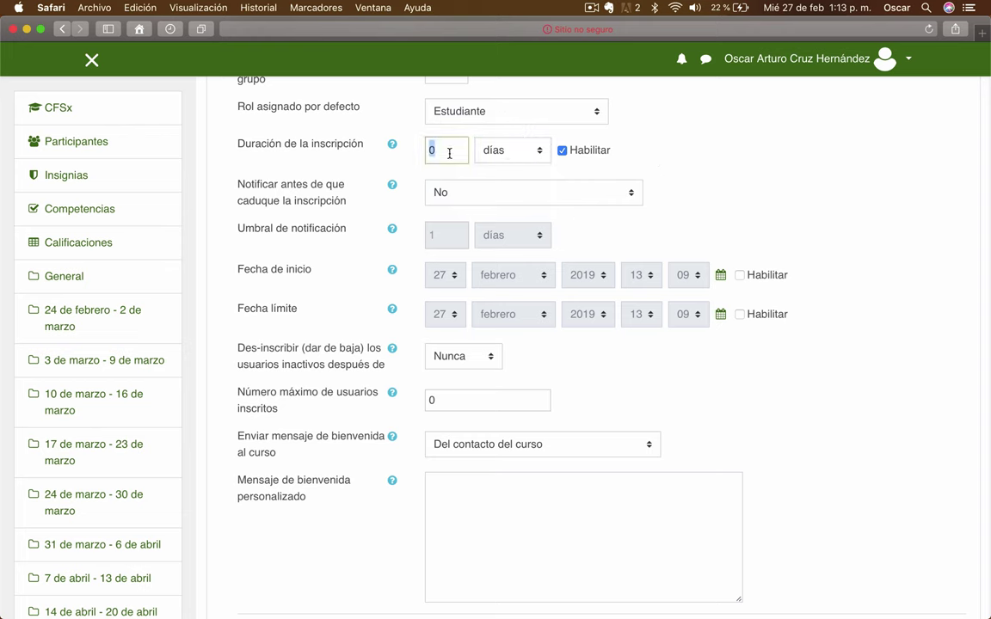
type("10")
left_click(770, 189)
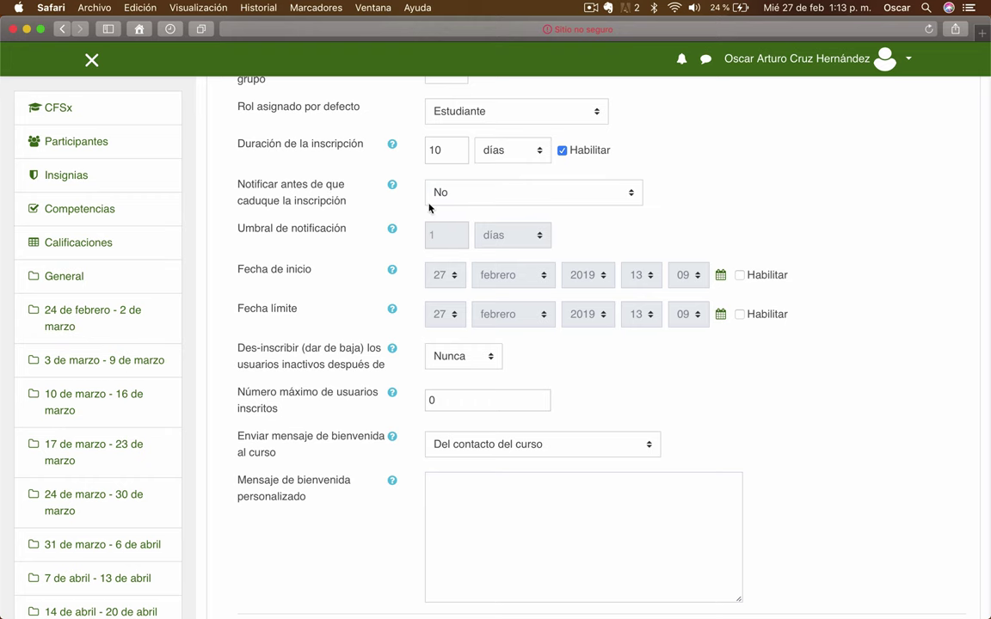
- Notify both the enroller and the enrolled user 2 días before enrolment expires
left_click(593, 192)
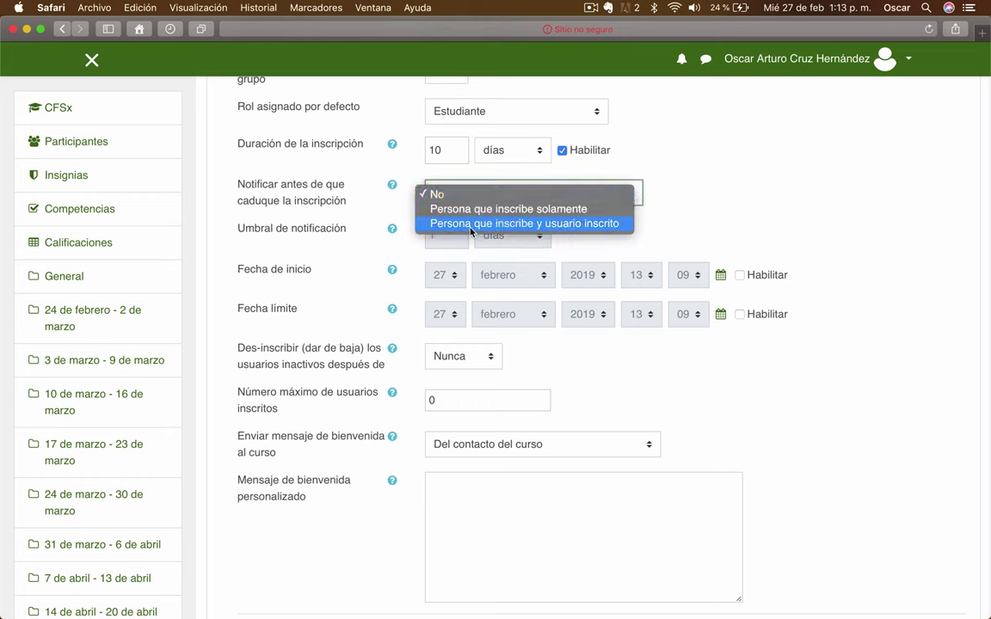
left_click(561, 225)
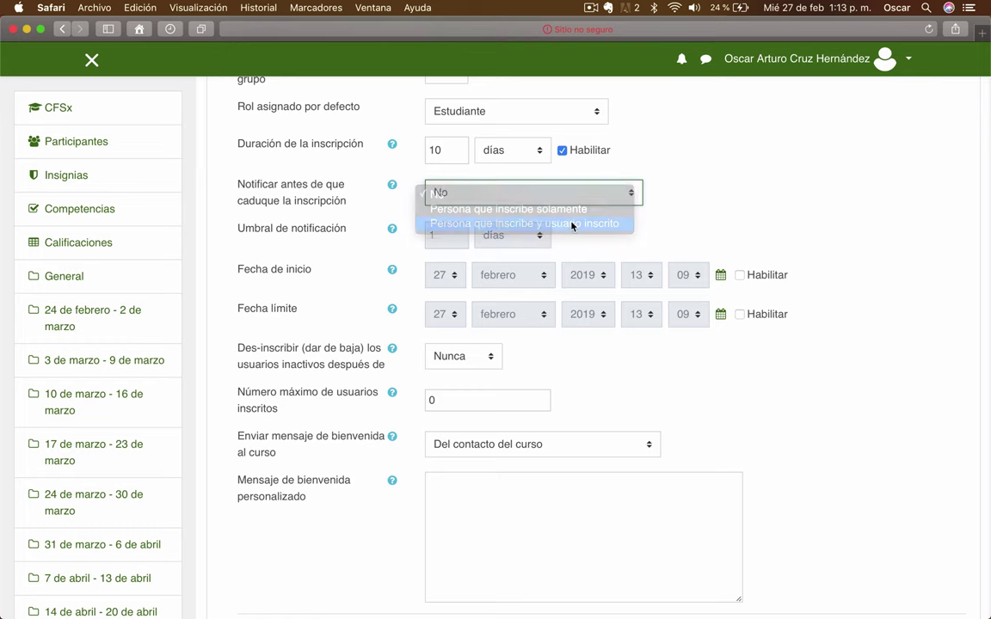
scroll(810, 201, "down", 1)
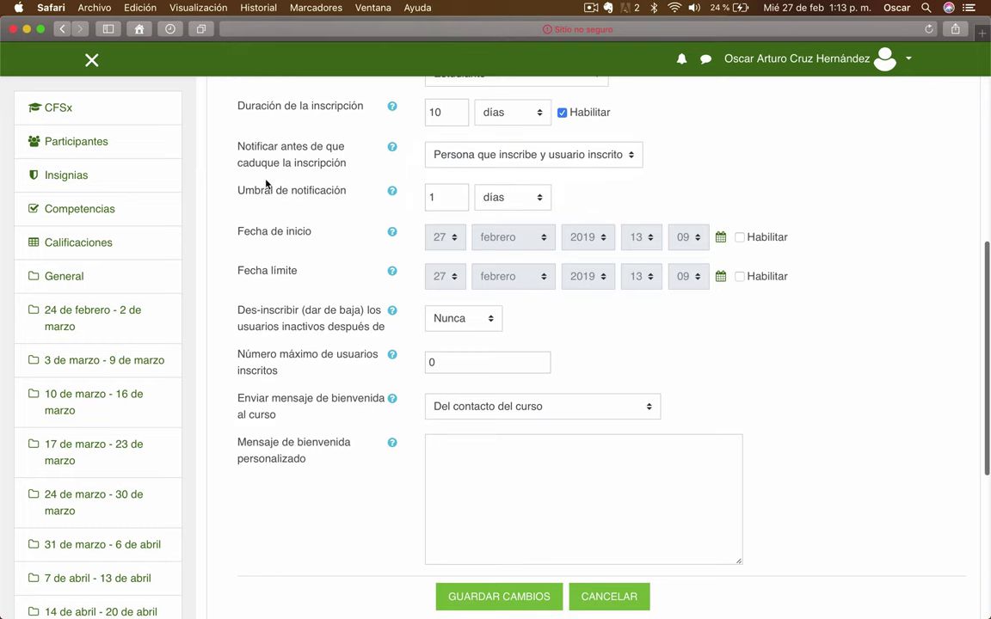
double_click(444, 192)
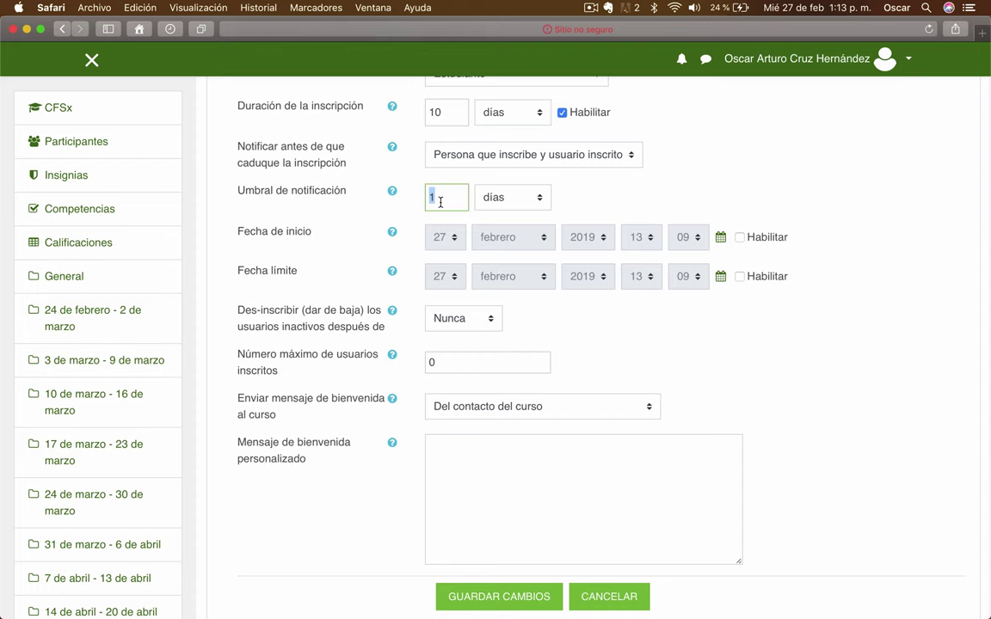
type("2")
left_click(418, 221)
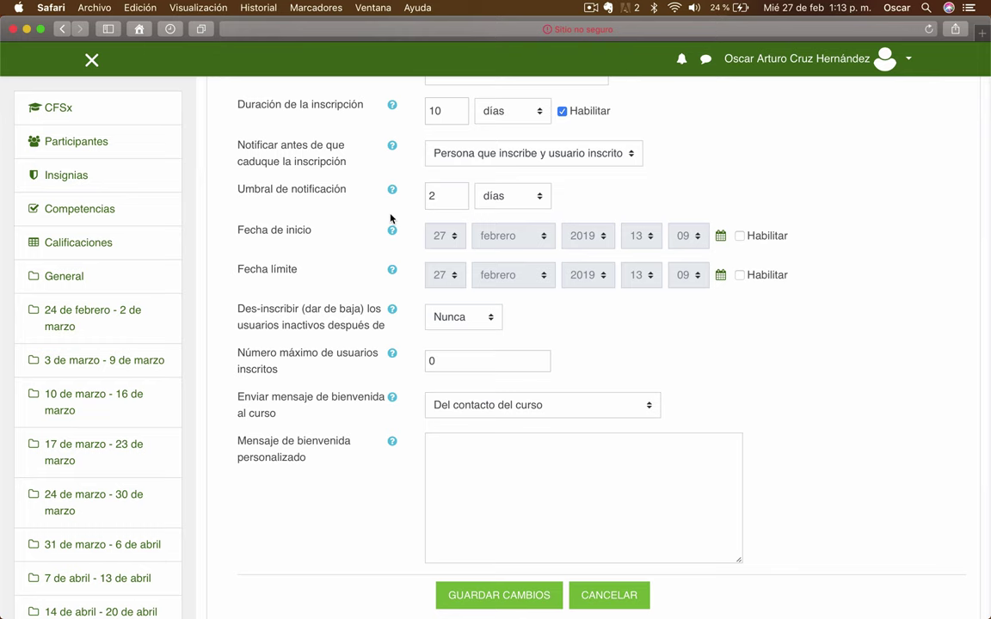
scroll(939, 262, "down", 2)
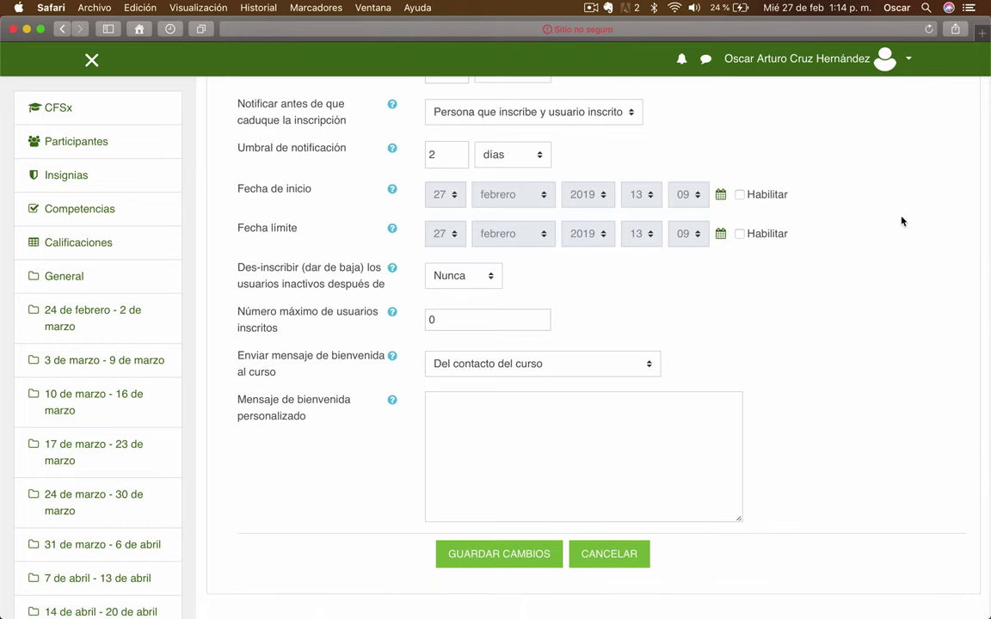
scroll(774, 249, "down", 1)
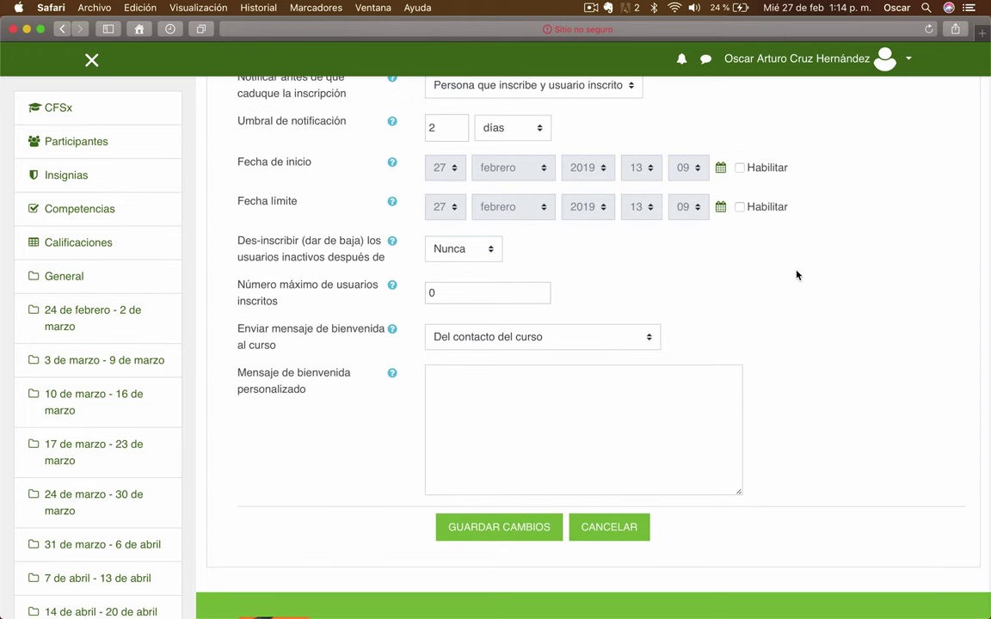
scroll(796, 275, "down", 2)
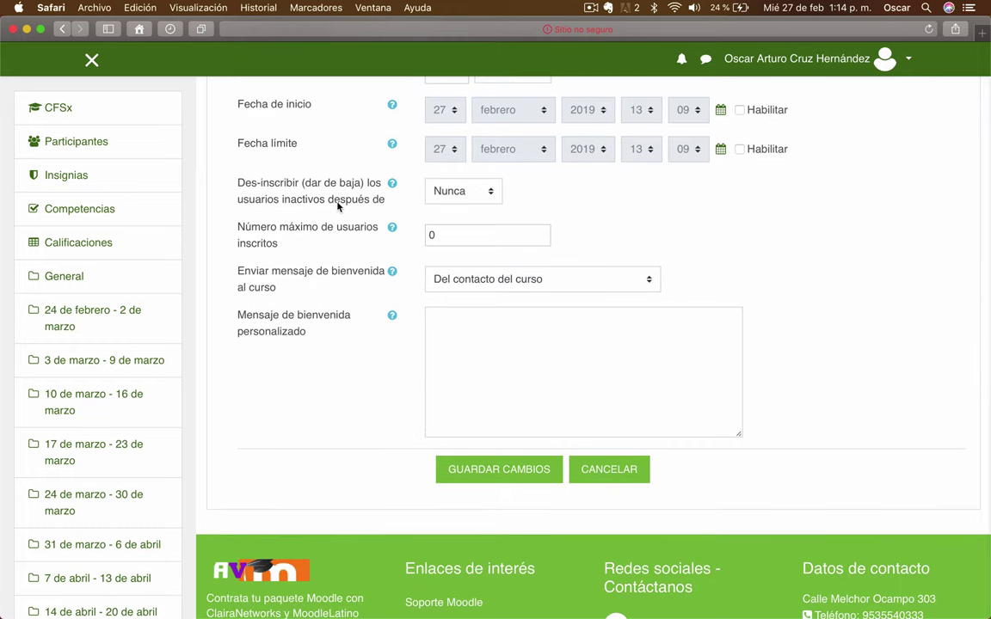
- Unenrol users inactive for 7 días and cap enrolment at 100 users
left_click(486, 198)
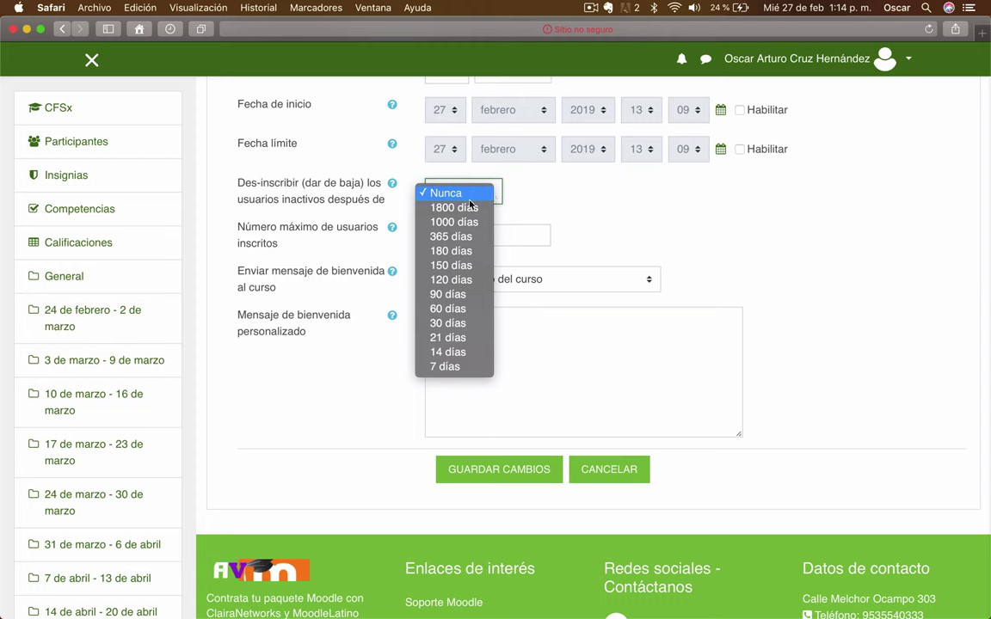
left_click(448, 367)
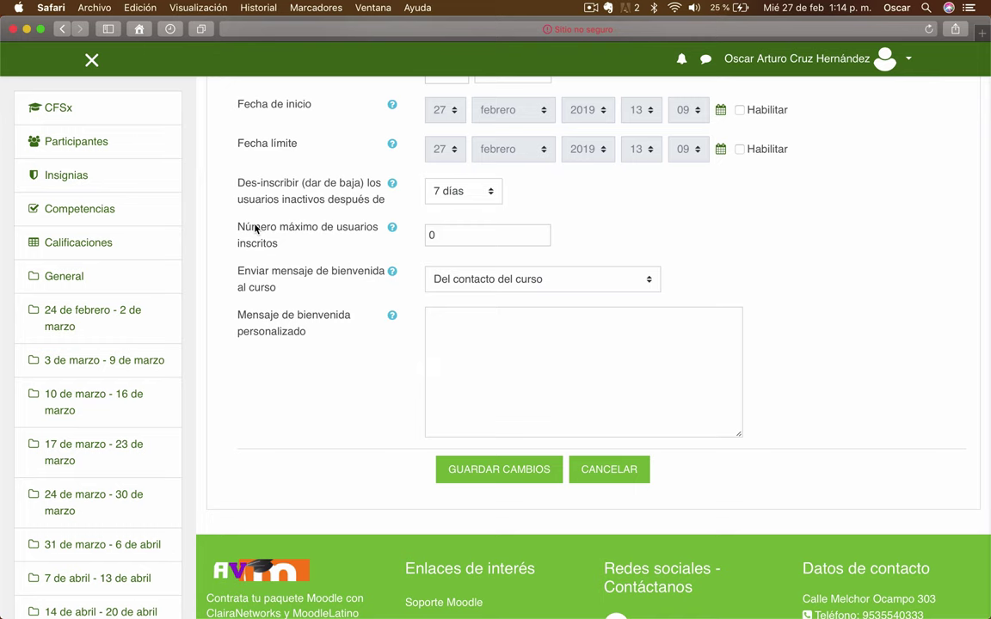
scroll(255, 228, "down", 1)
left_click(461, 193)
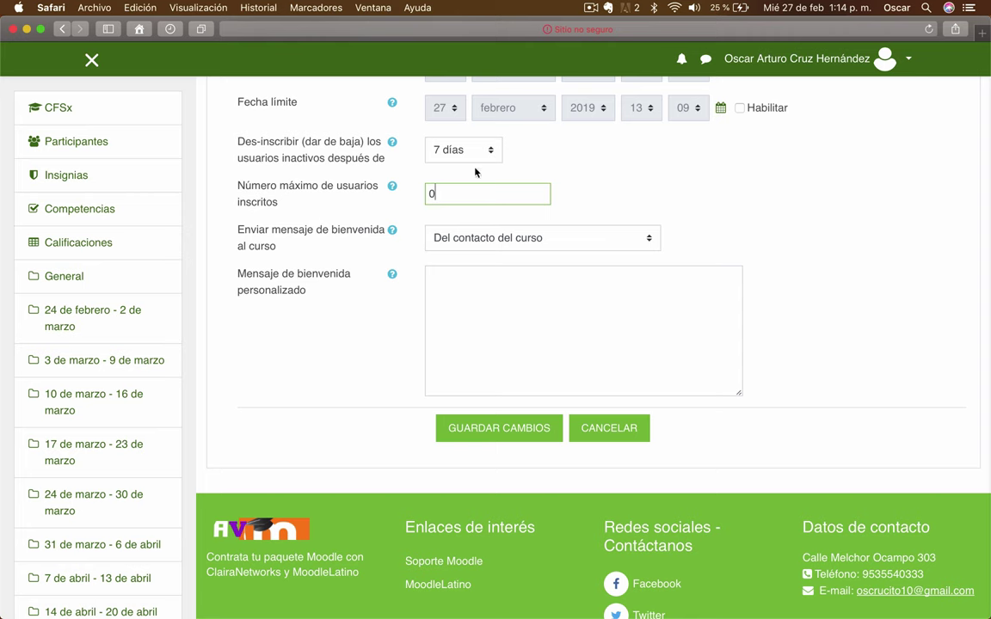
double_click(456, 188)
type("100")
key("Tab")
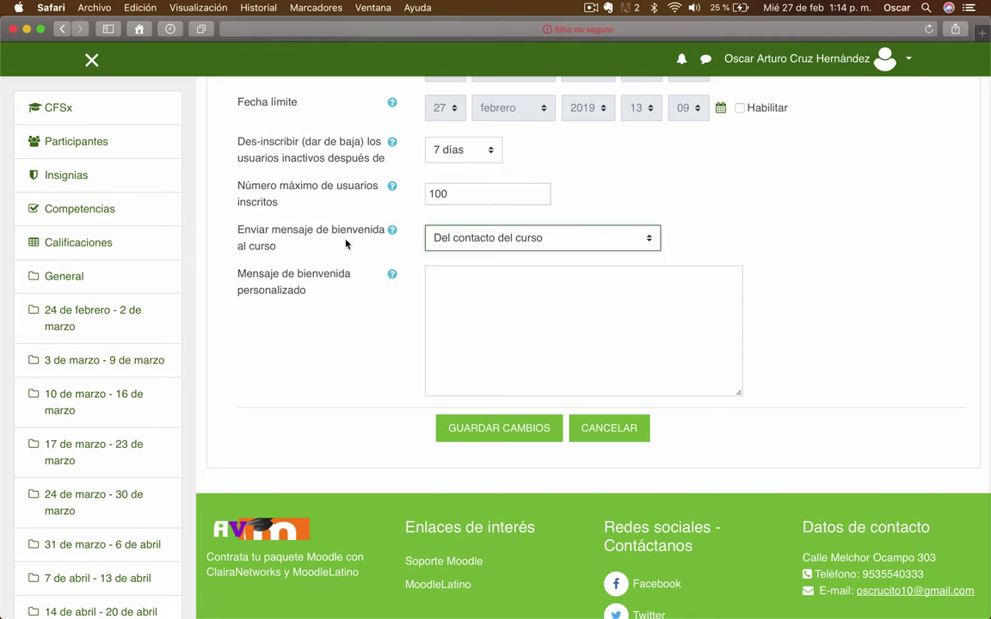
- Keep 'Del contacto del curso' as the welcome sender and begin a custom welcome message
left_click(645, 244)
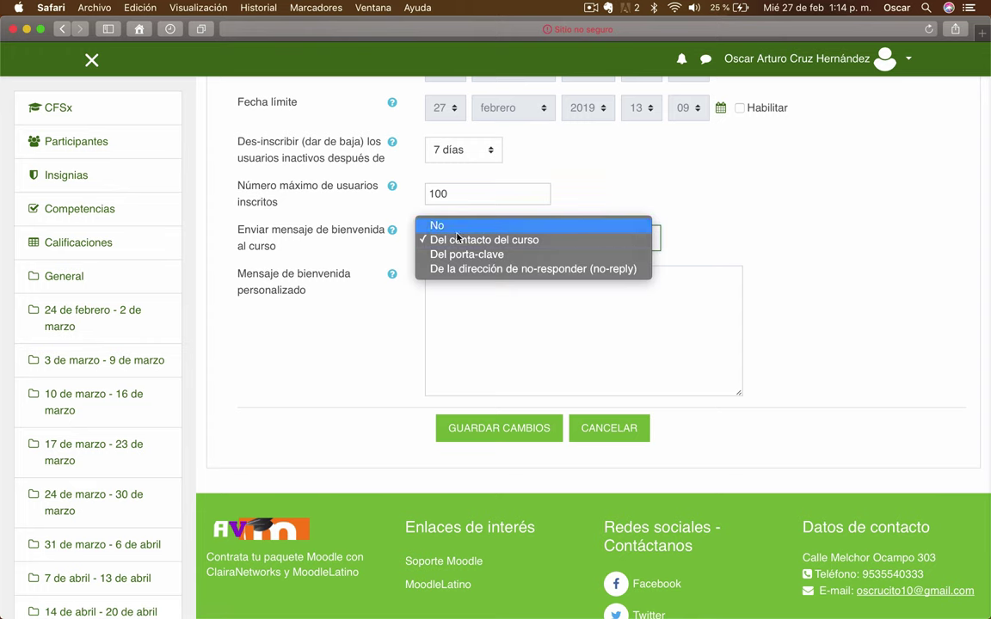
left_click(703, 260)
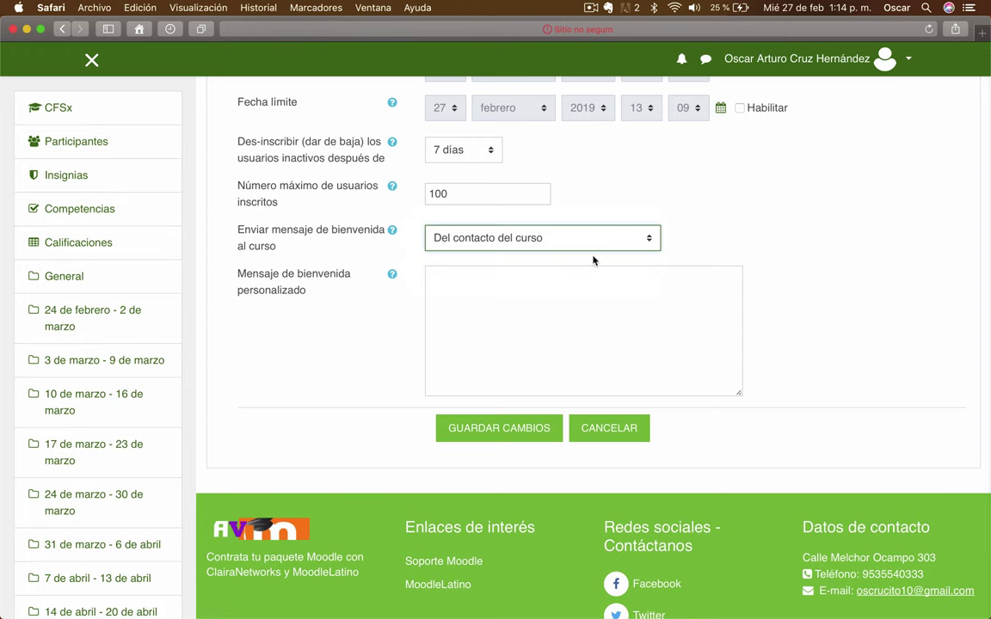
left_click(541, 298)
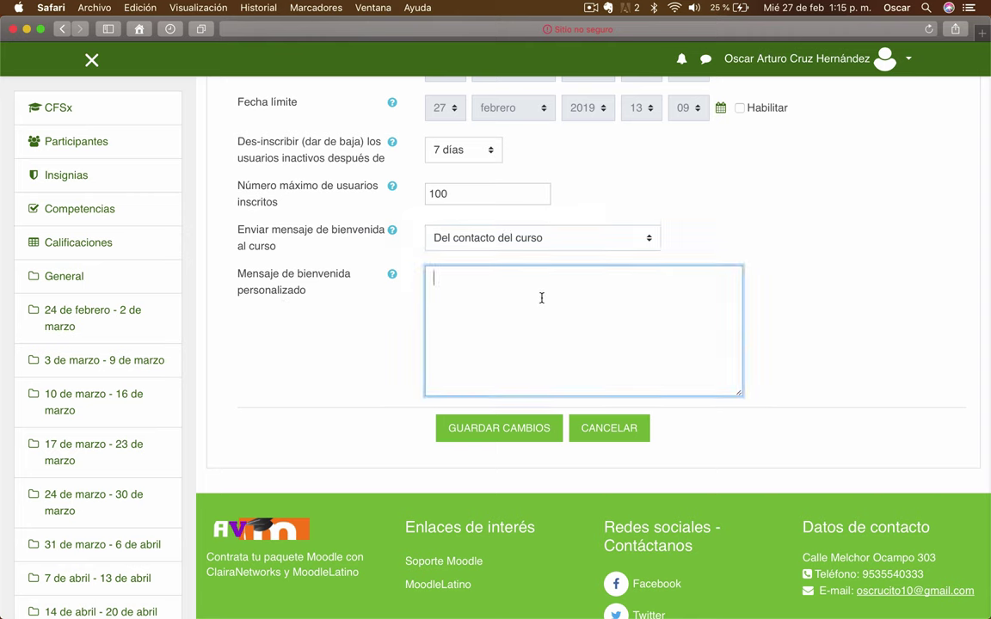
- Write the welcome message greeting students and asking for punctual participation in the activities
type("Hola qué tal, soy el Profesor de la Asignatura de")
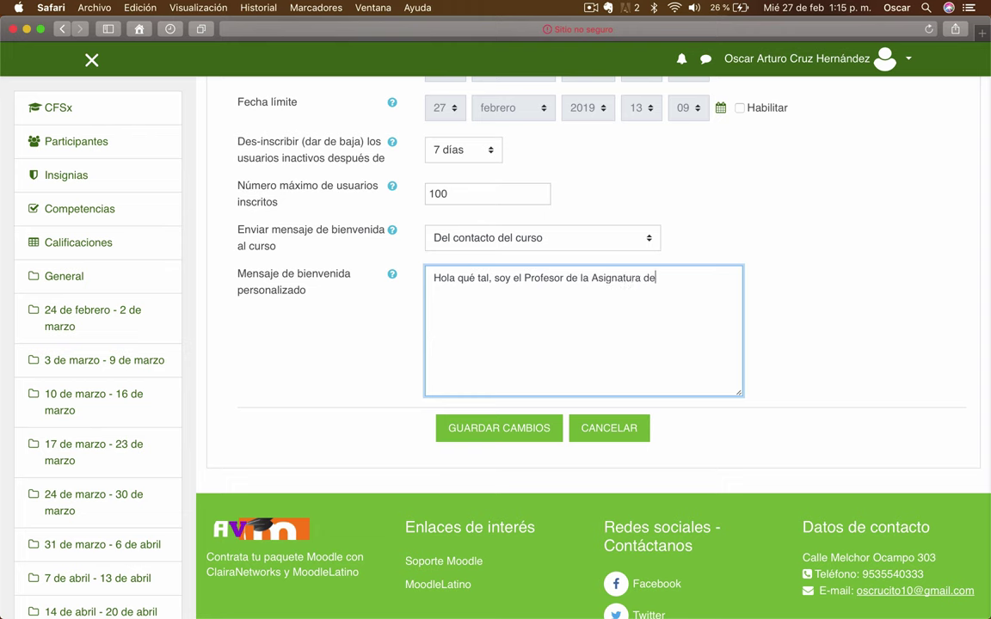
type("... y te doy la más cordial bienvenida.")
key("Return")
key("Return")
type("Espero tu participación puntual en cada una e")
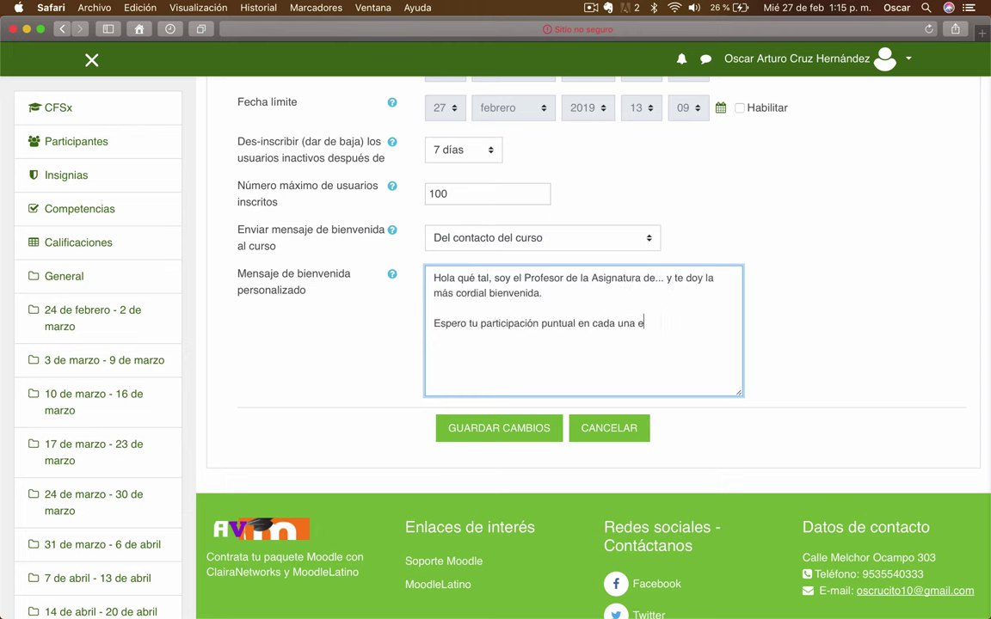
key("BackSpace")
type("de las actividades que desarrollaremos.")
- Save the self-enrolment method and return to the full-size browser window
left_click(516, 437)
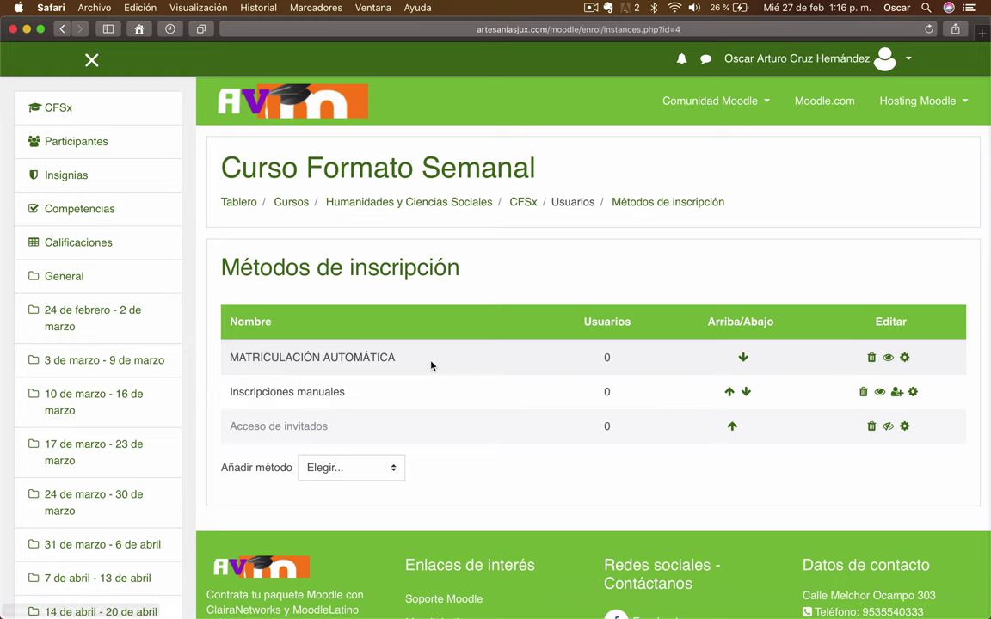
key("ctrl+Up")
left_click(406, 212)
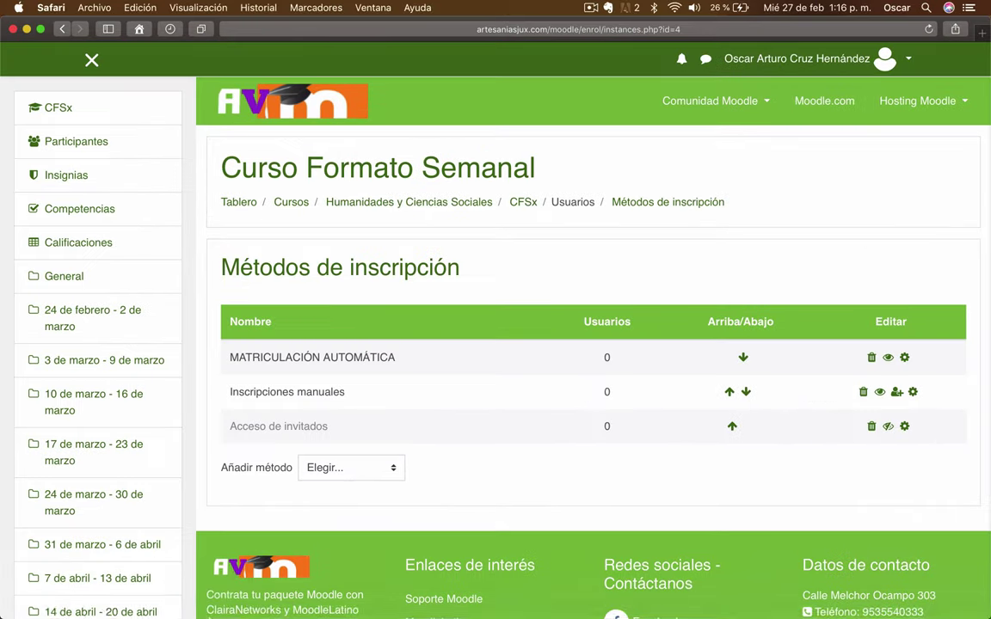
- In Chrome, load the artesaniasjux.com Moodle site and log in with the saved credentials
left_click(28, 600)
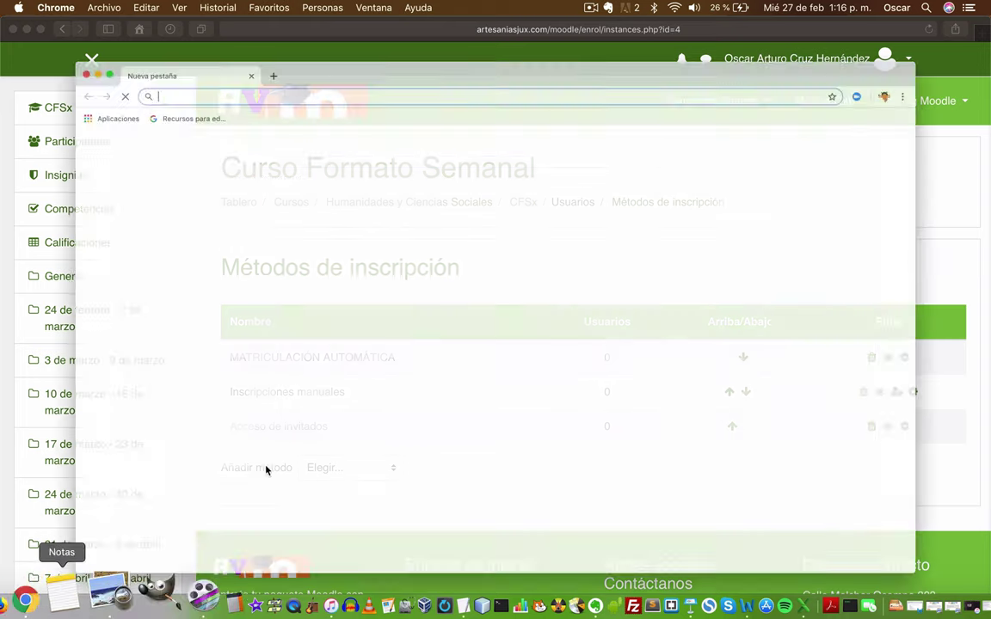
type("a")
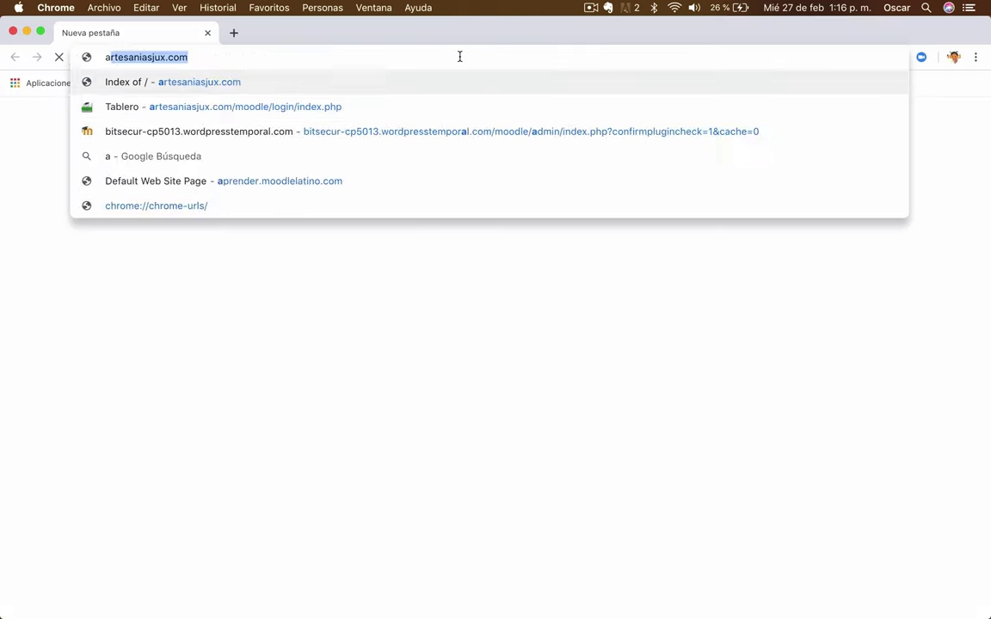
key("Return")
left_click(606, 365)
left_click(388, 303)
key("Return")
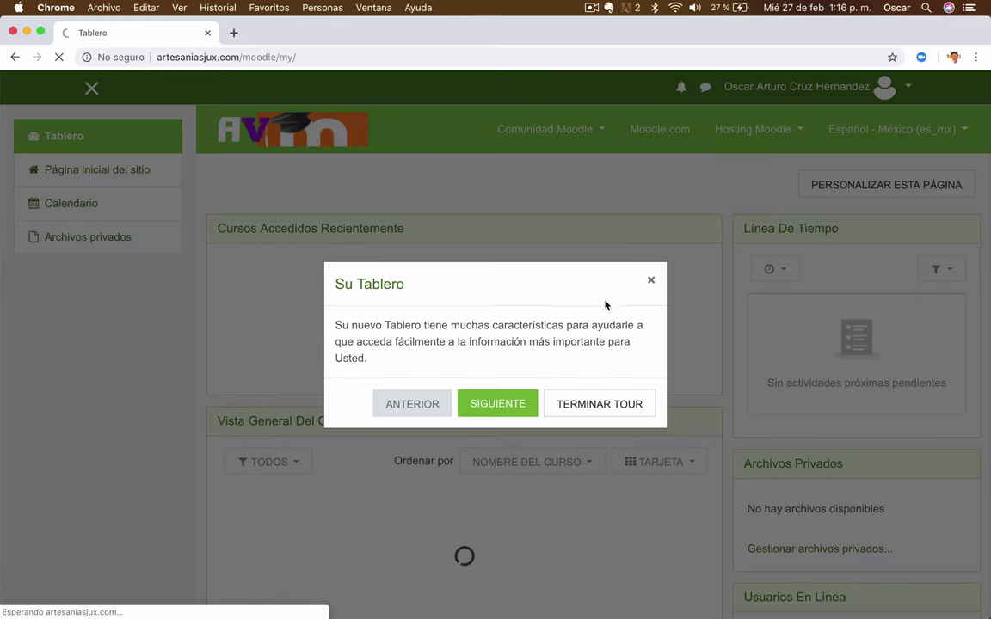
- Dismiss the dashboard tour and open Curso Formato Semanal from the site's course list
left_click(593, 404)
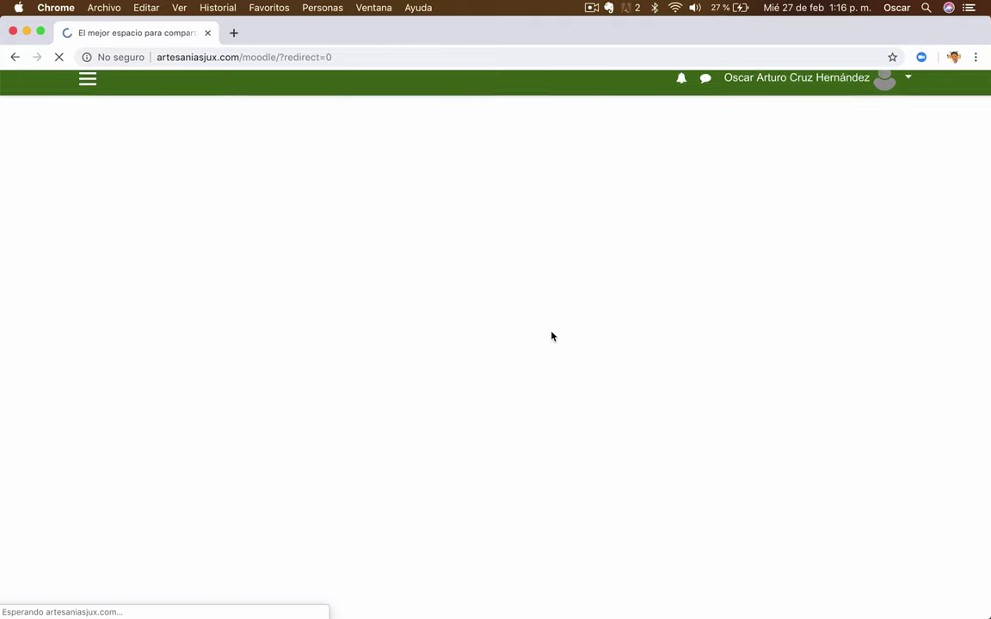
scroll(551, 336, "down", 5)
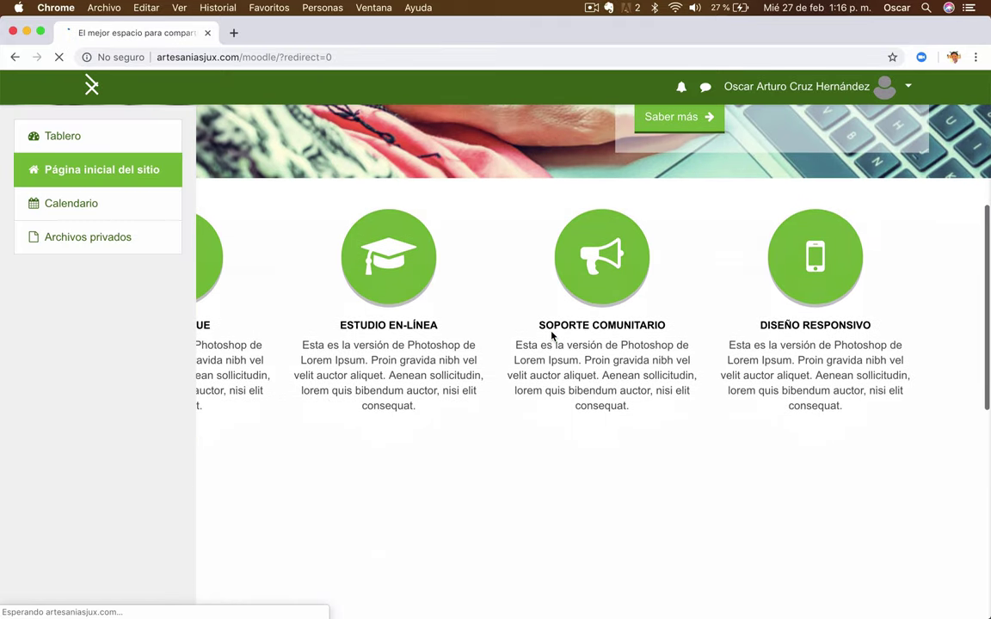
left_click(92, 93)
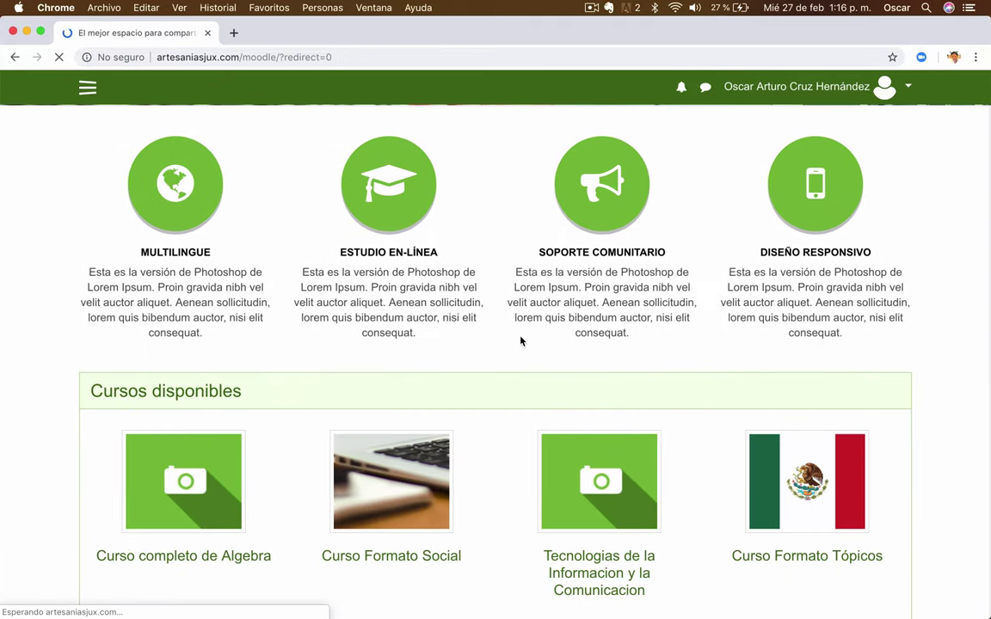
scroll(503, 443, "down", 2)
scroll(504, 449, "down", 2)
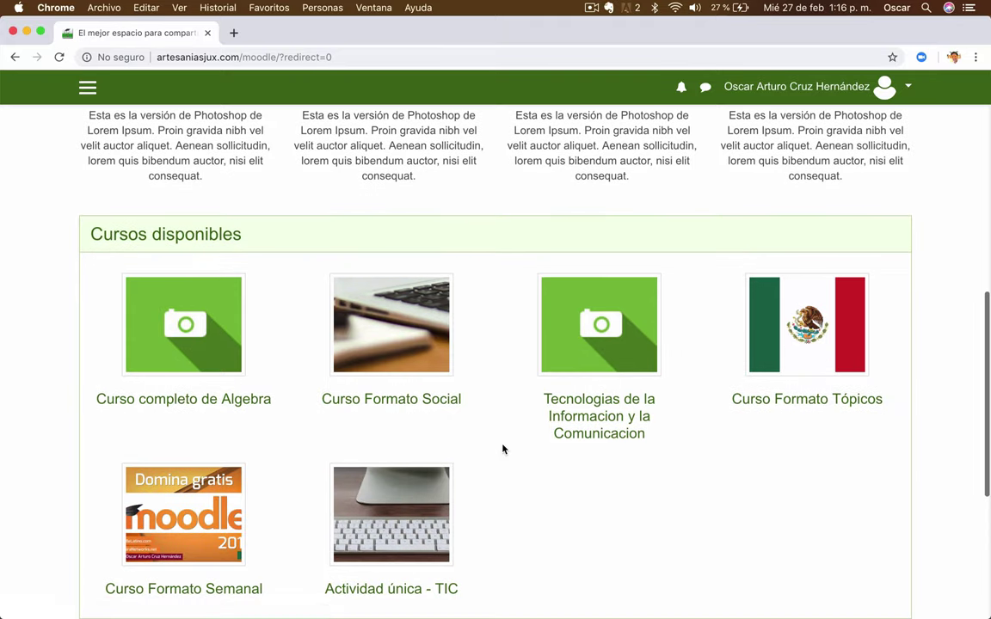
scroll(503, 449, "down", 2)
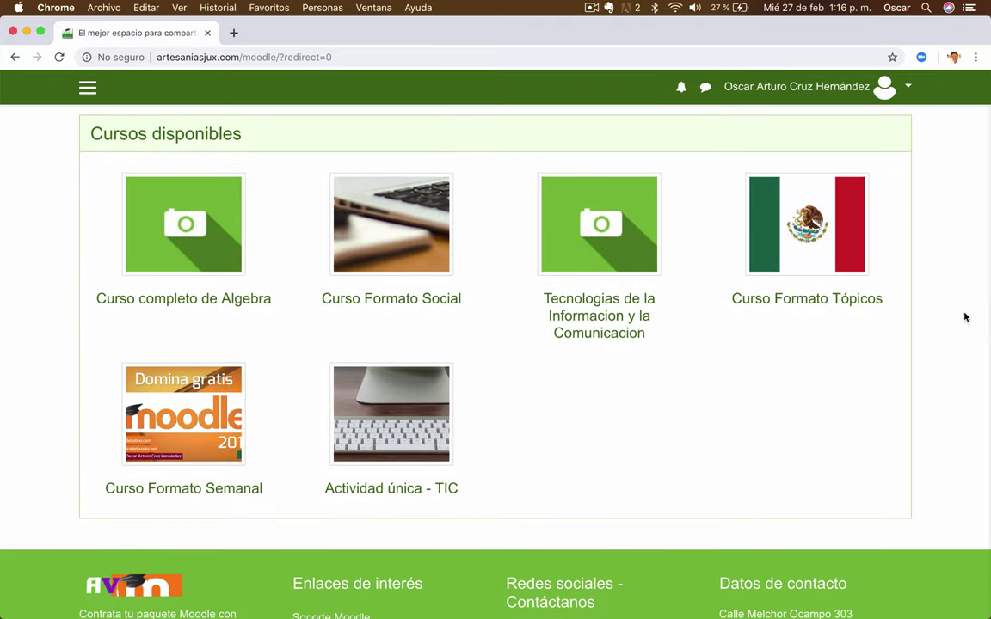
left_click(207, 426)
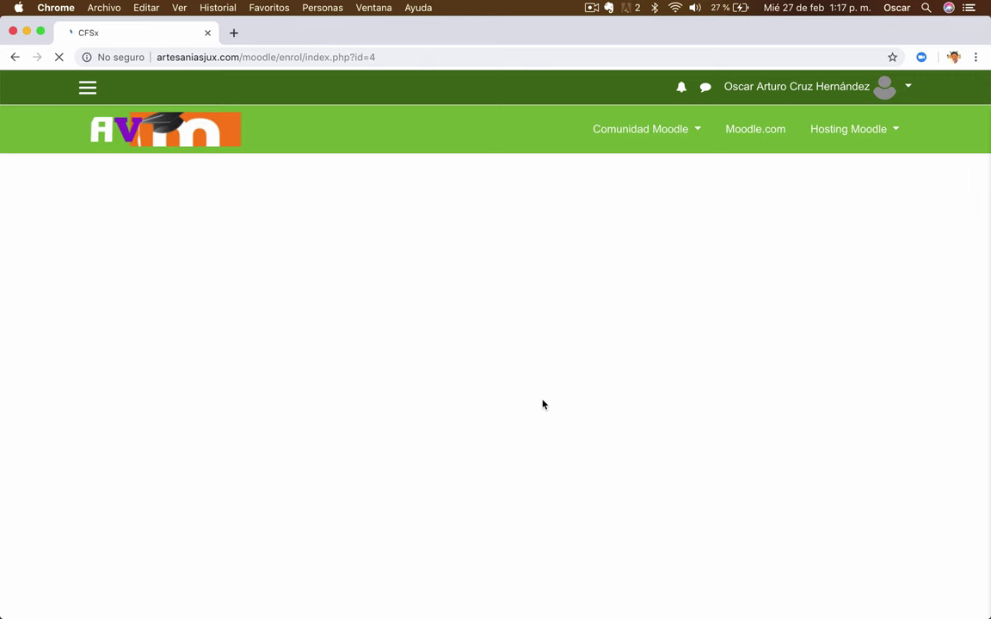
- Enter the course's enrolment key in Clave de inscripción and enrol with INSCRIBIRME
scroll(542, 403, "down", 2)
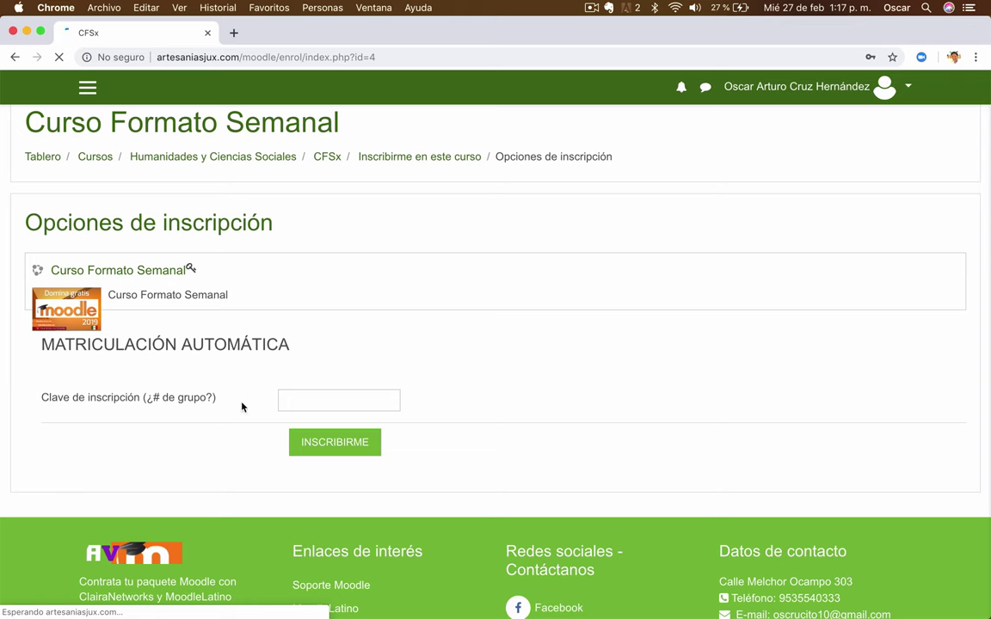
left_click(318, 403)
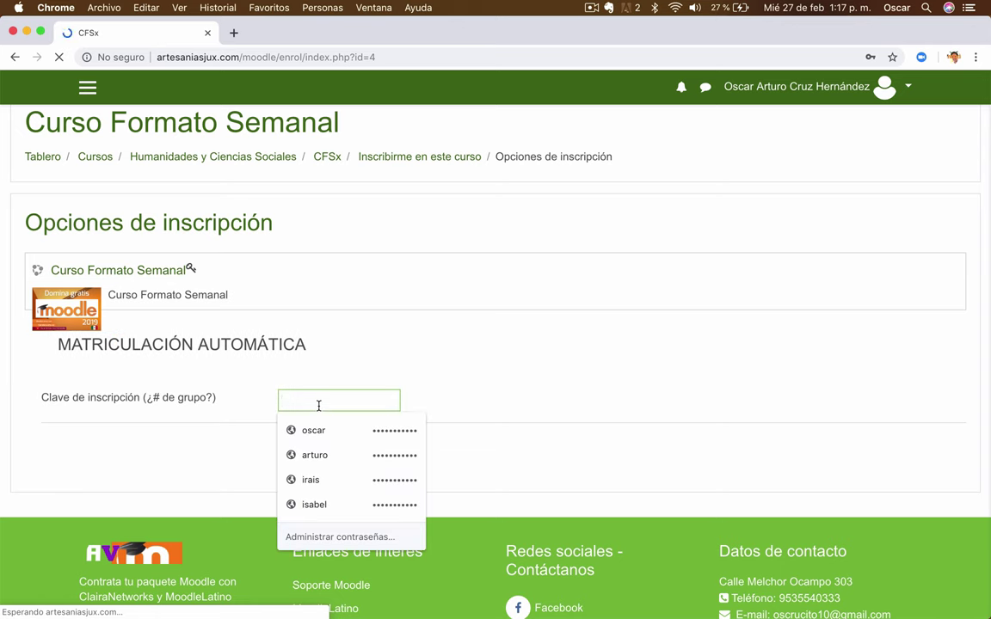
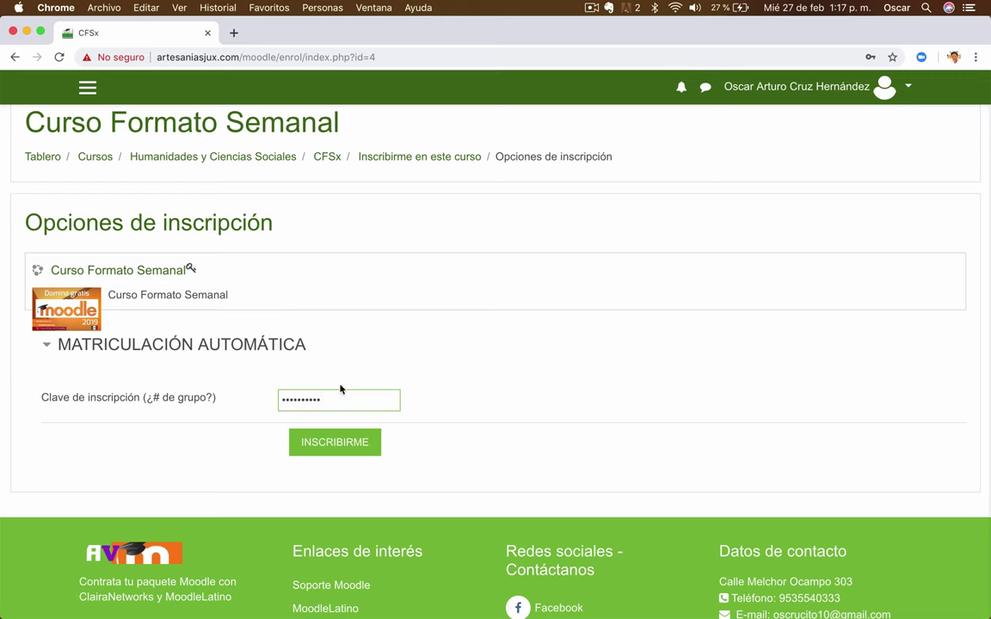
left_click(336, 449)
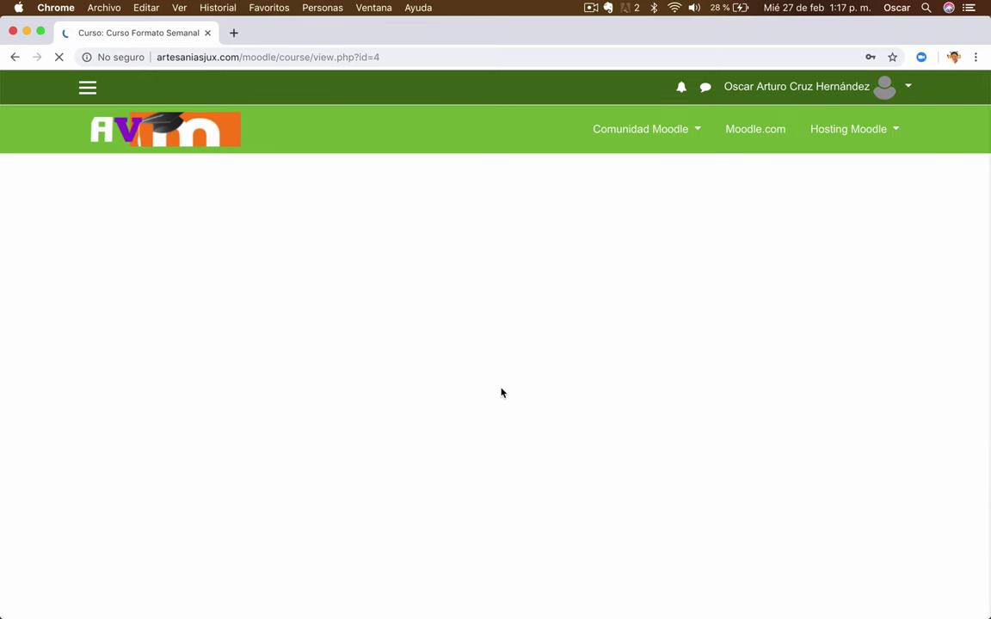
- Save the updated password in Chrome and end the messaging tour on Curso Formato Semanal
scroll(502, 393, "down", 2)
scroll(501, 393, "down", 1)
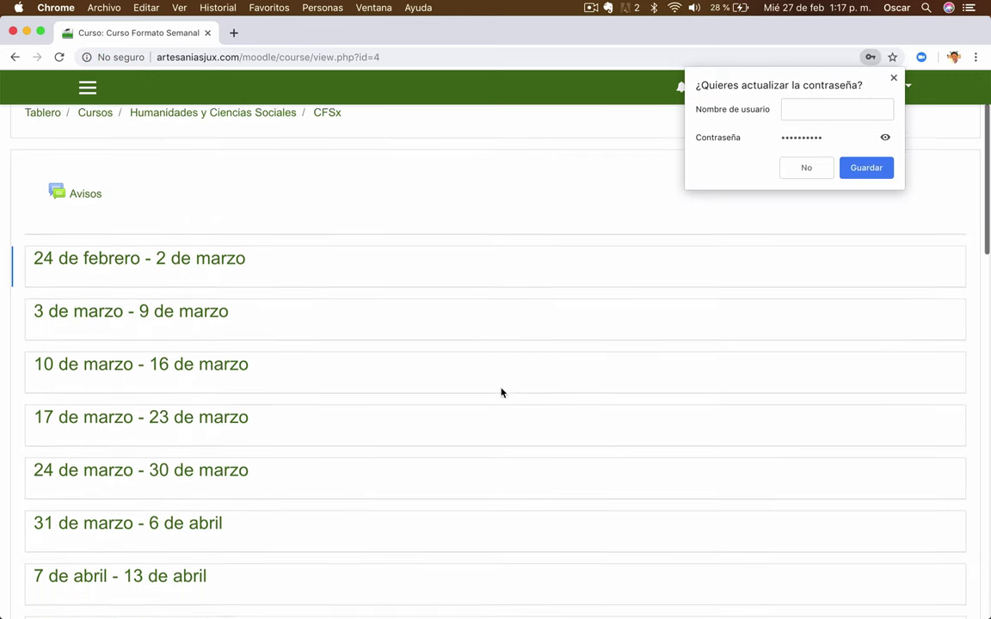
left_click(866, 171)
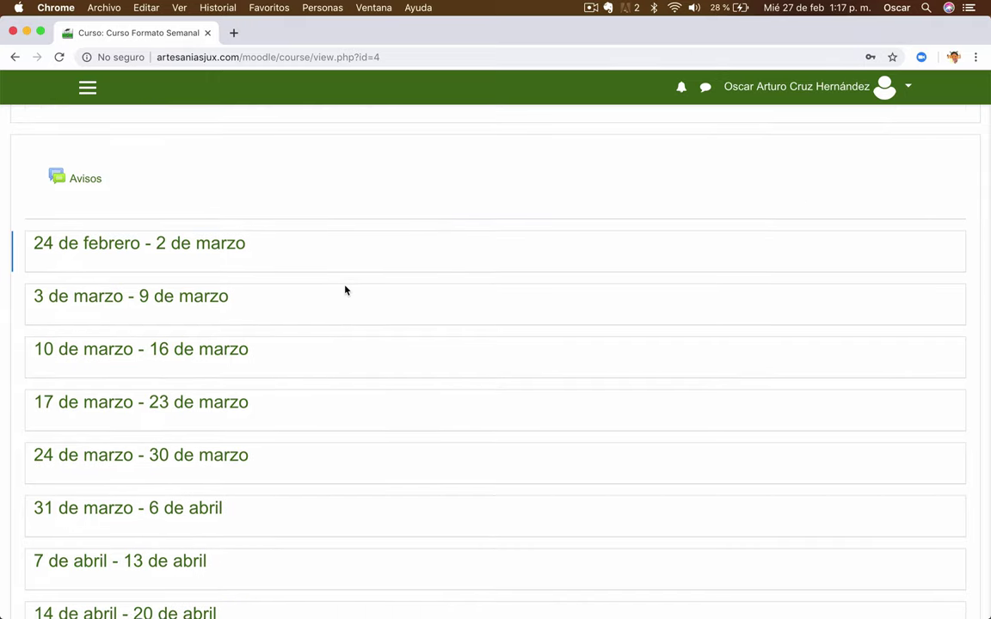
scroll(345, 290, "down", 5)
left_click(615, 404)
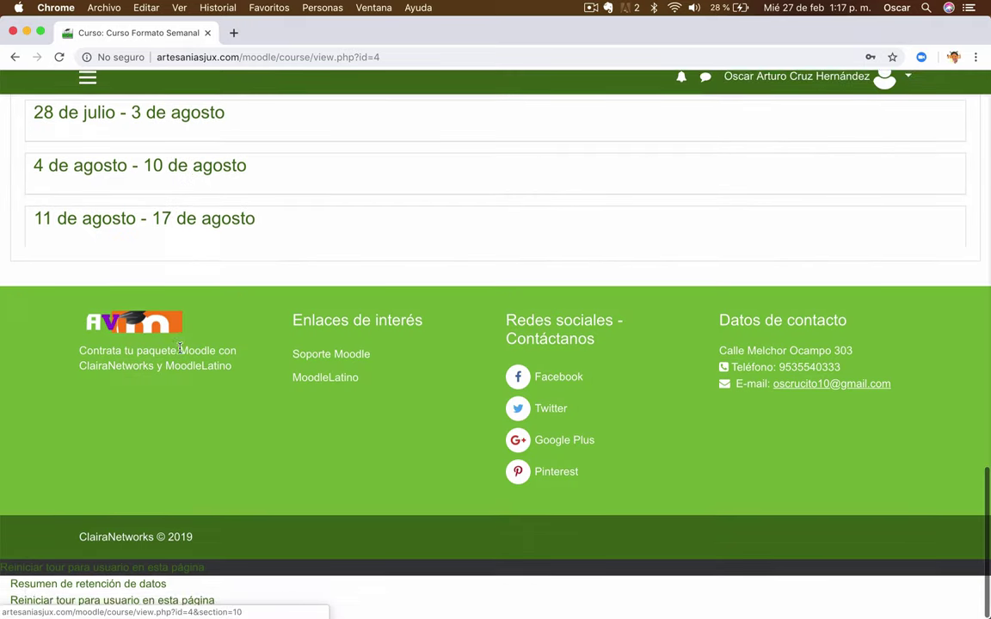
scroll(179, 348, "up", 20)
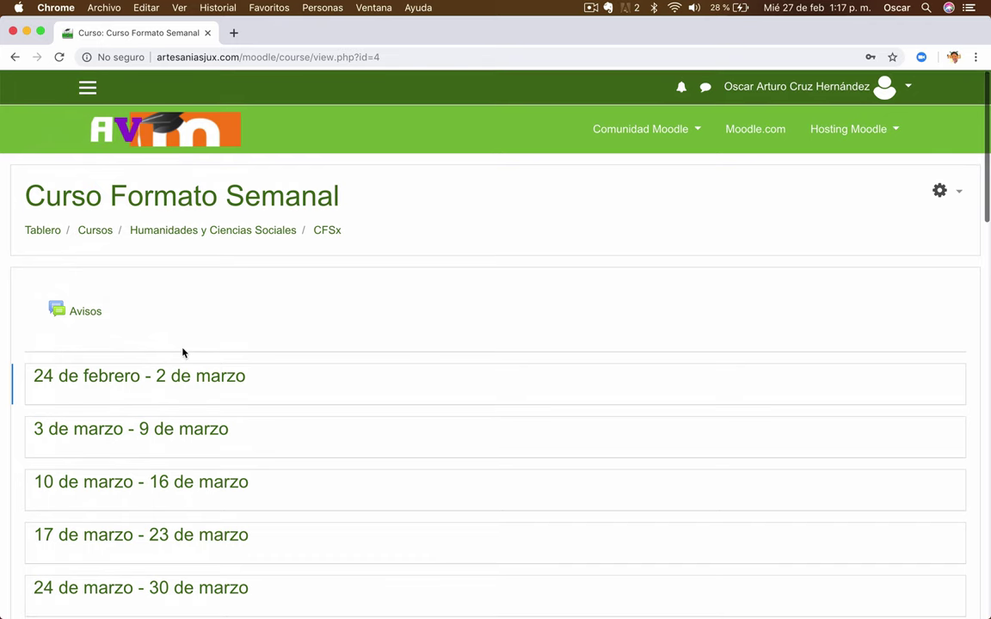